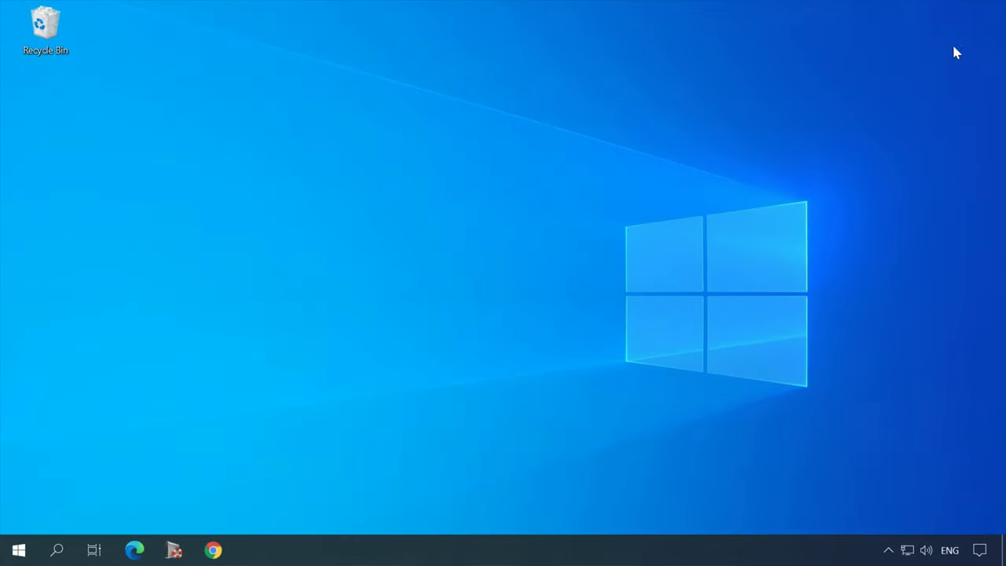
Step: Open Device Manager maximized, expand Universal Serial Bus controllers, and scan for hardware changes
right_click(19, 549)
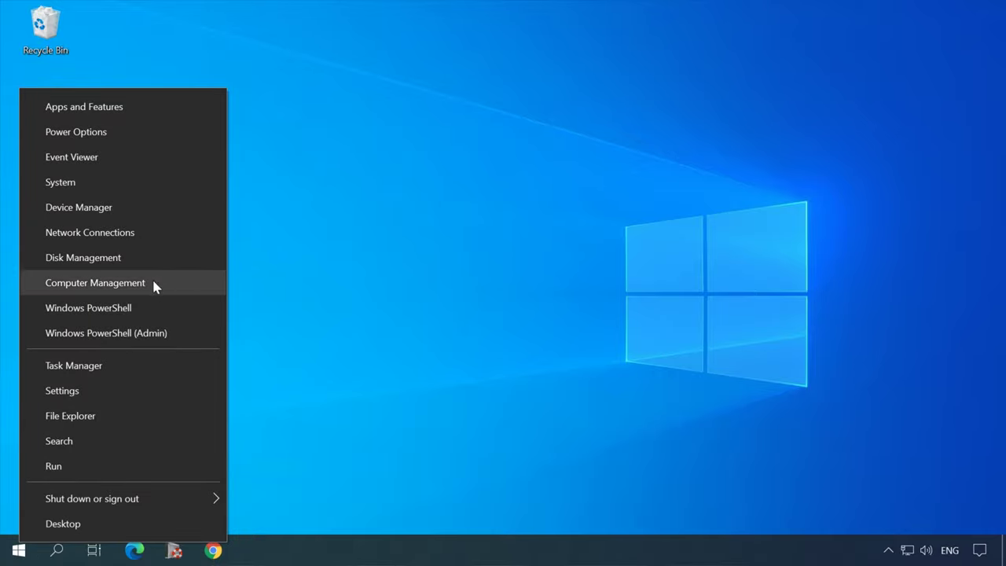
left_click(105, 209)
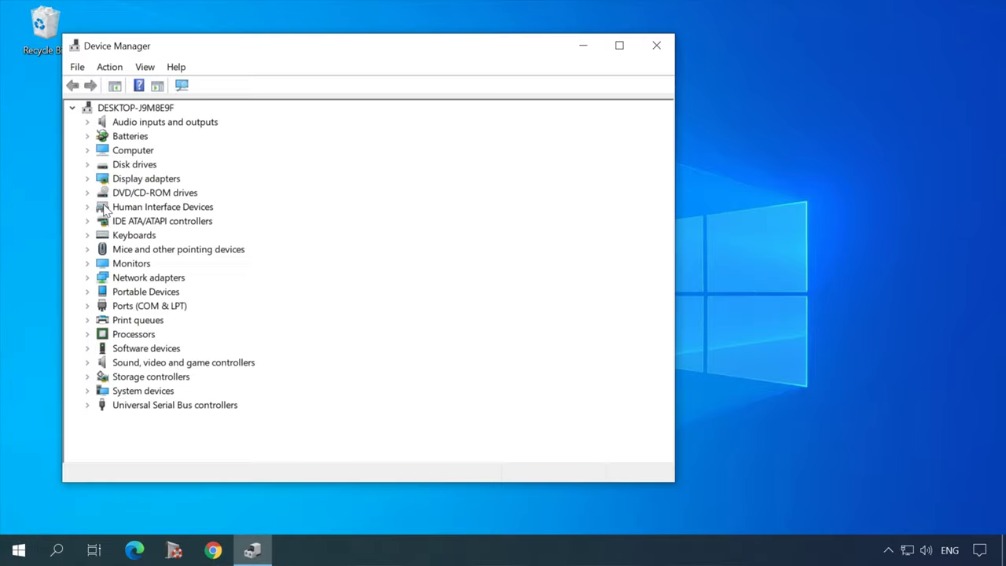
left_click(88, 404)
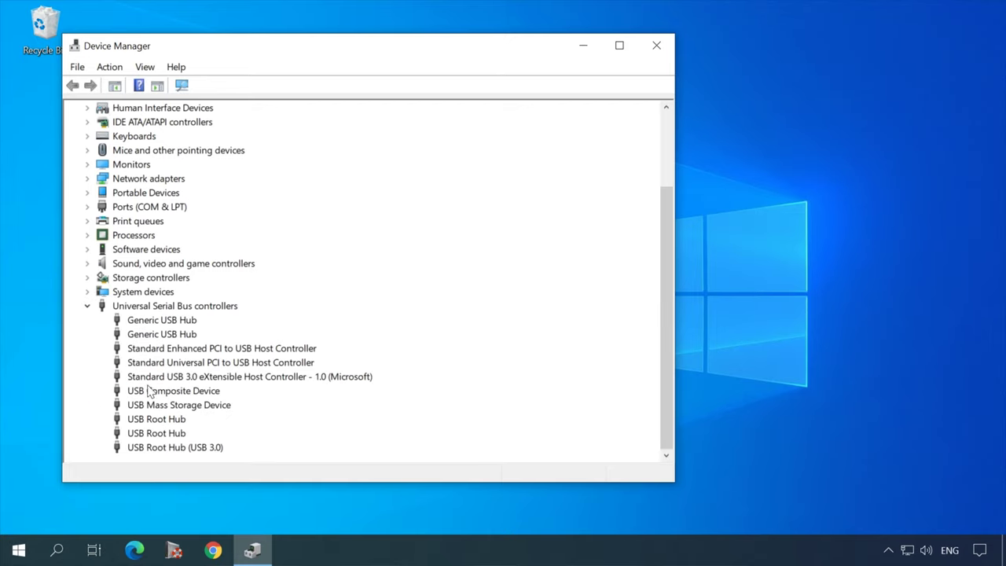
left_click(620, 48)
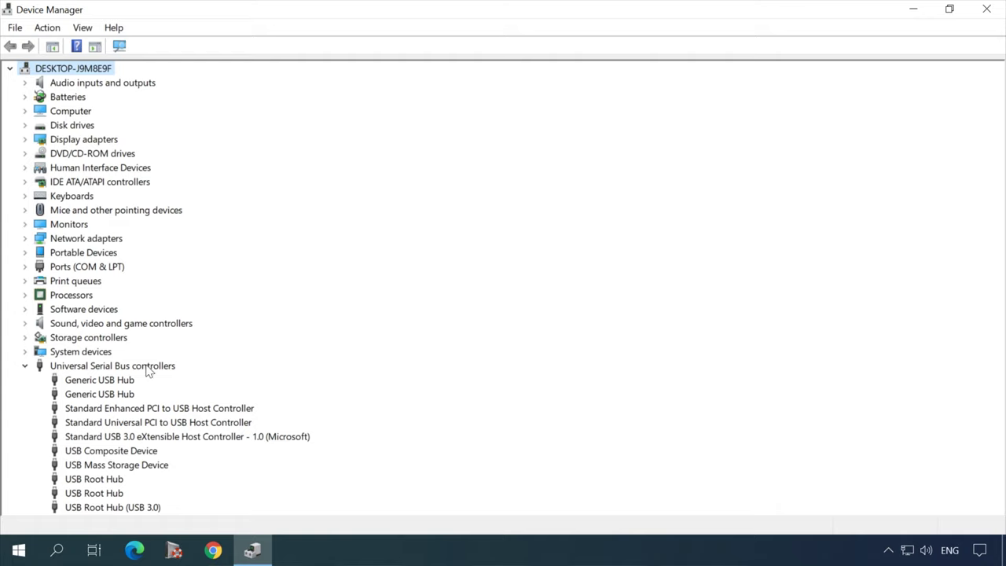
left_click(223, 439)
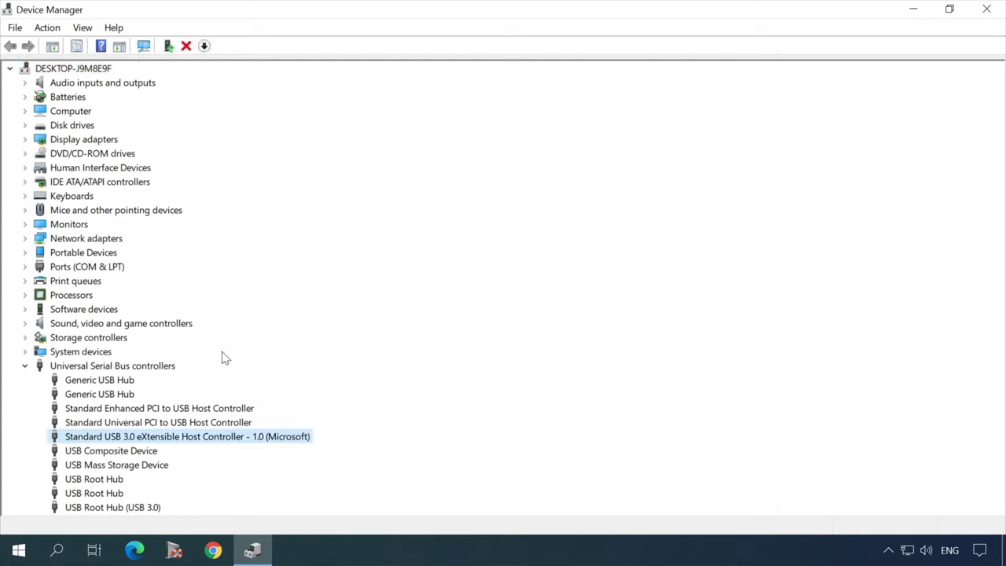
left_click(147, 48)
right_click(265, 441)
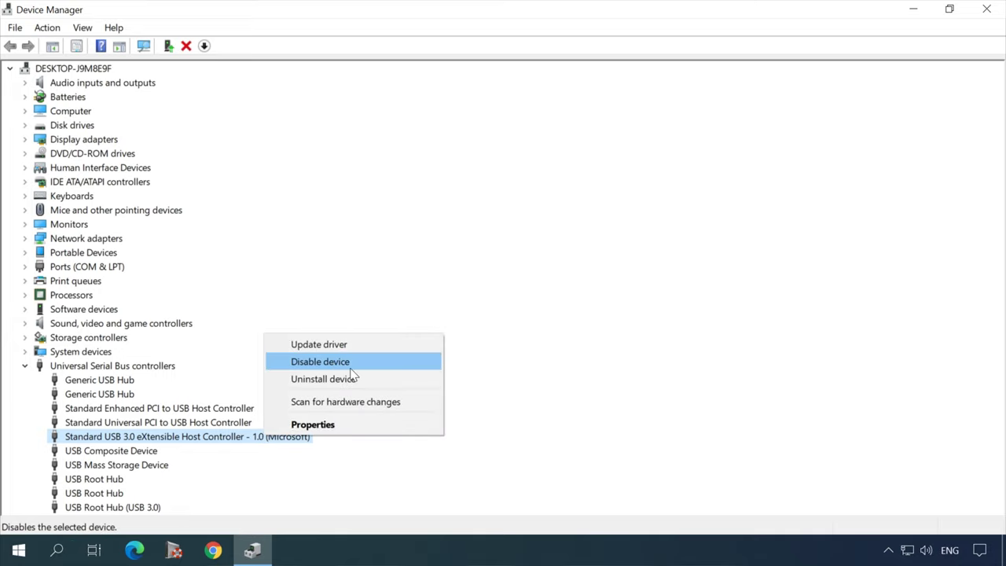
right_click(130, 383)
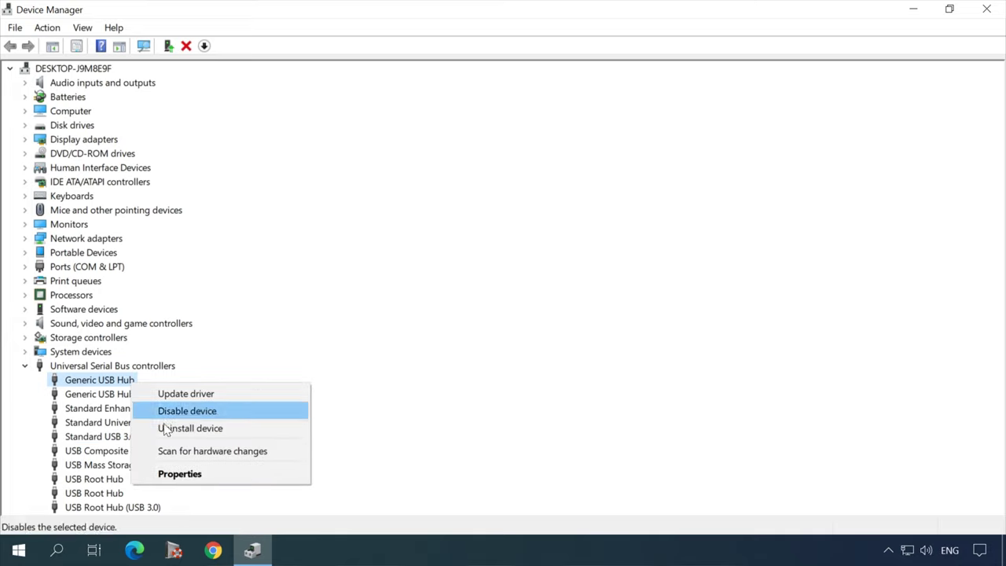
left_click(88, 399)
right_click(88, 397)
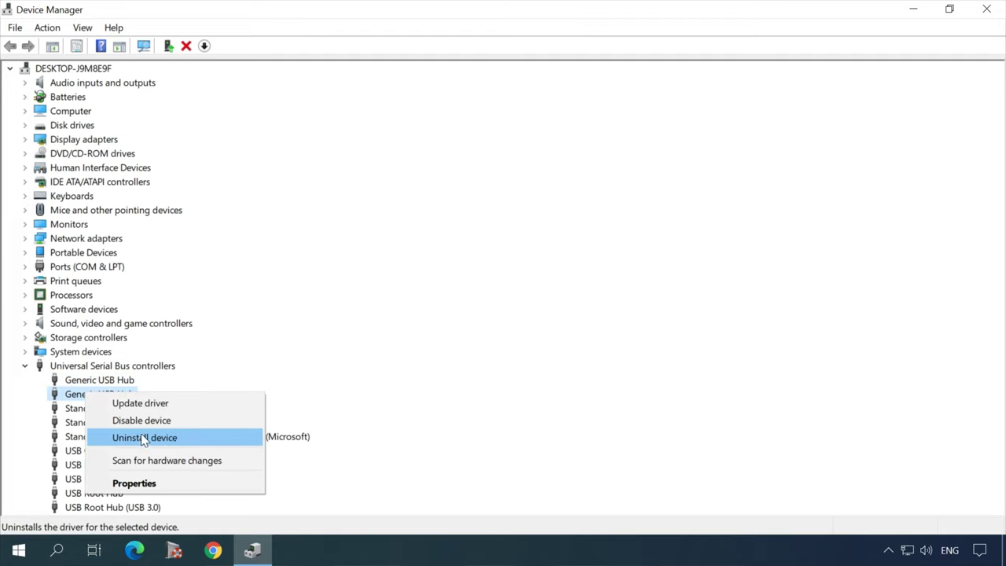
left_click(78, 409)
right_click(79, 411)
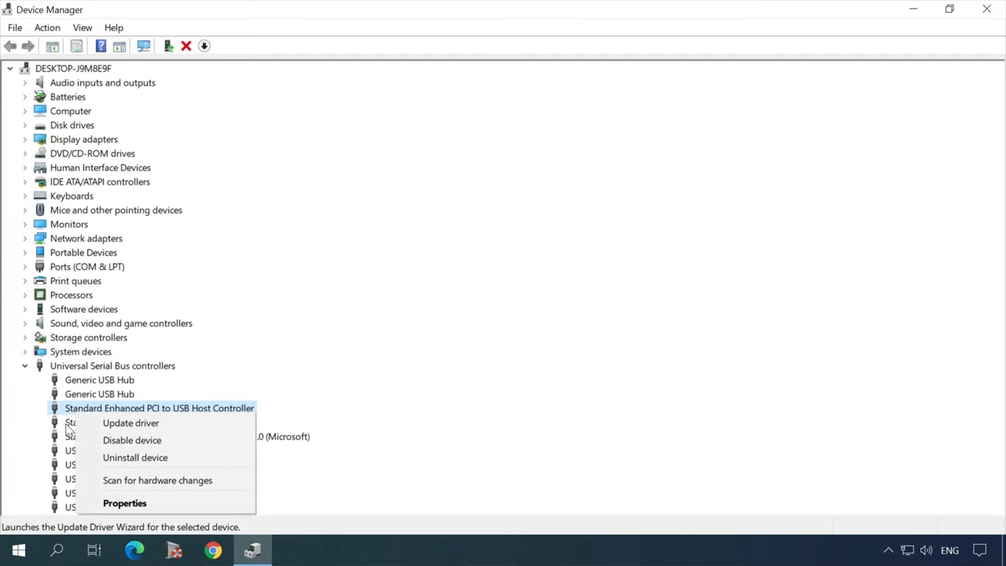
left_click(71, 423)
right_click(71, 423)
left_click(277, 460)
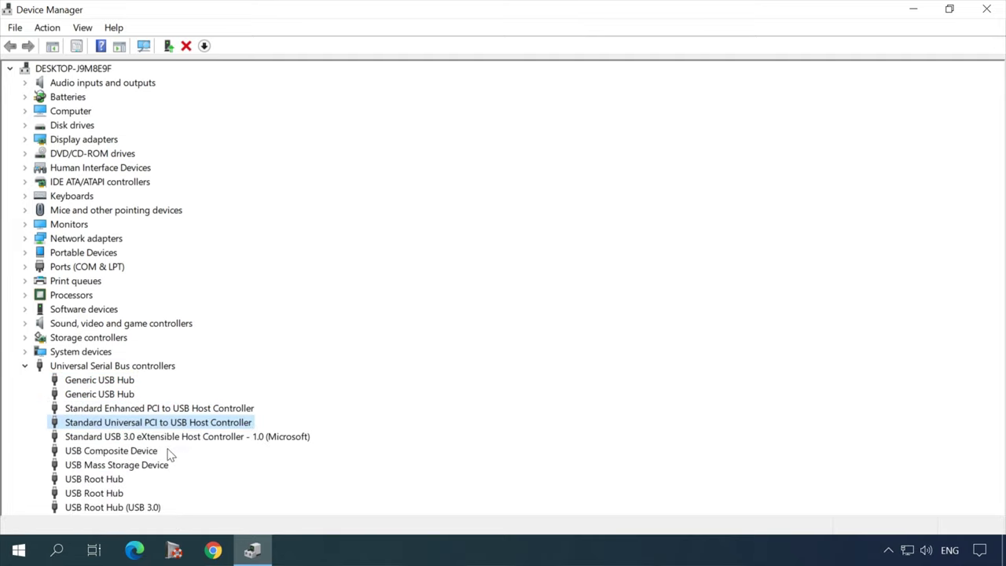
left_click(149, 450)
right_click(149, 451)
left_click(157, 466)
right_click(157, 466)
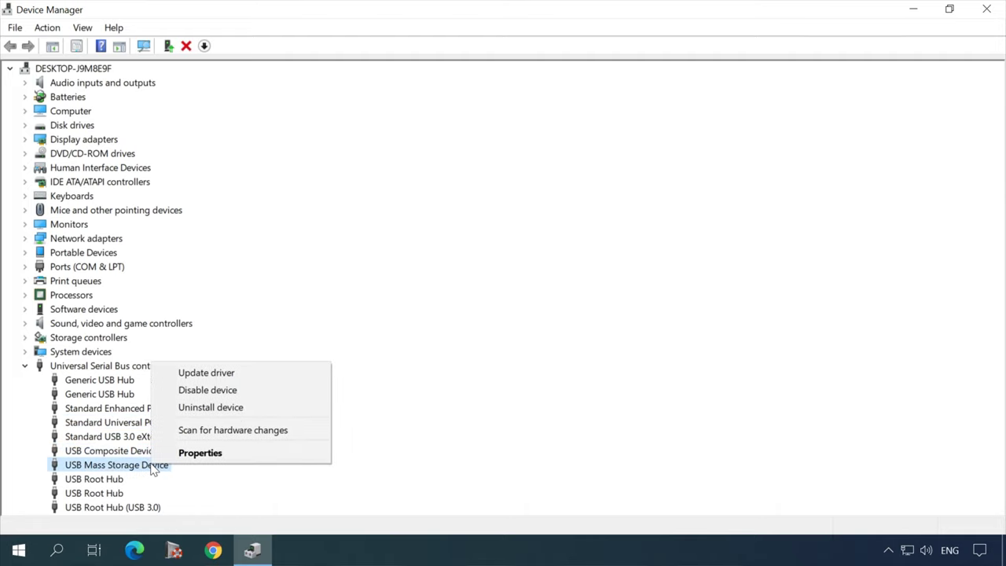
left_click(118, 480)
right_click(118, 479)
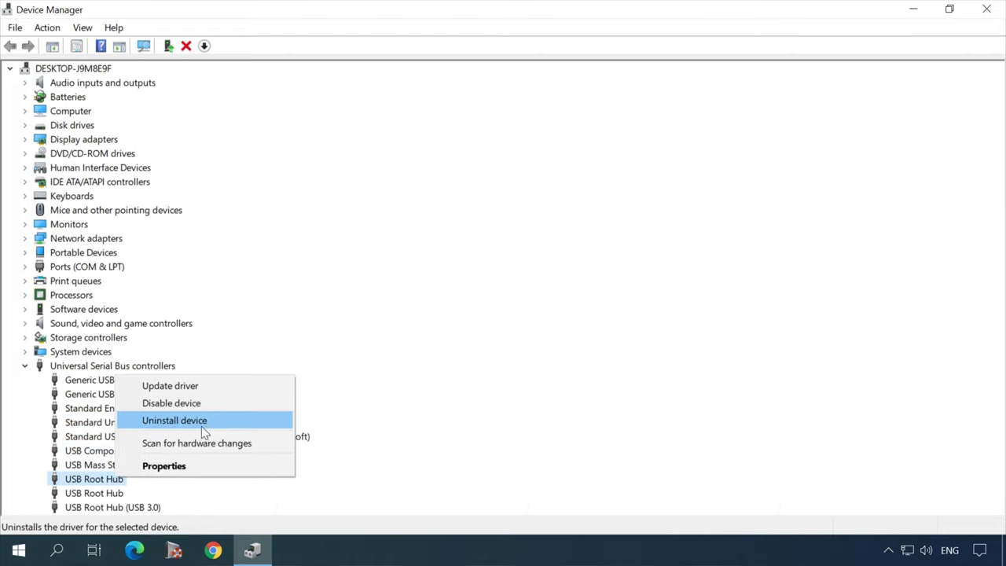
left_click(112, 493)
right_click(112, 493)
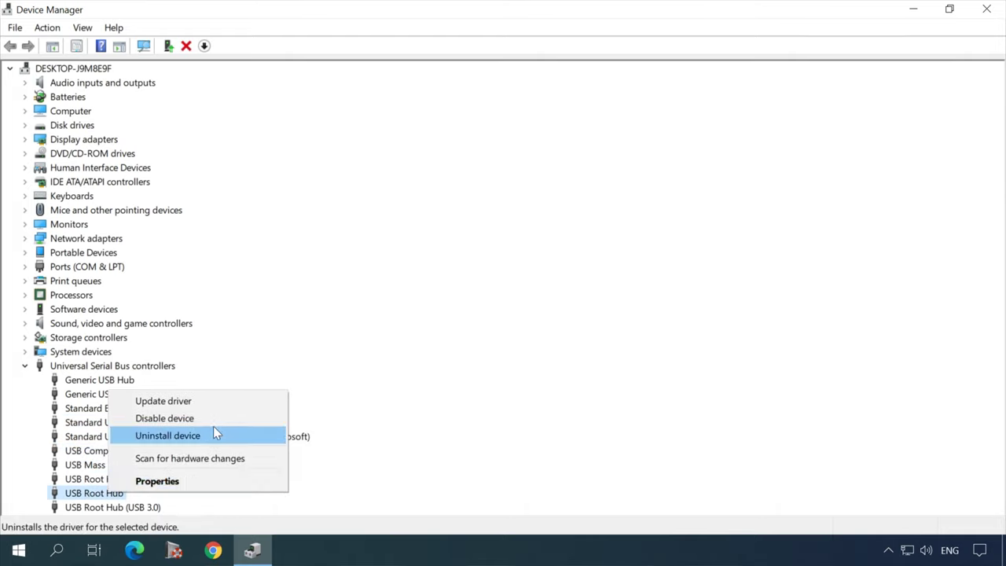
left_click(145, 507)
right_click(144, 507)
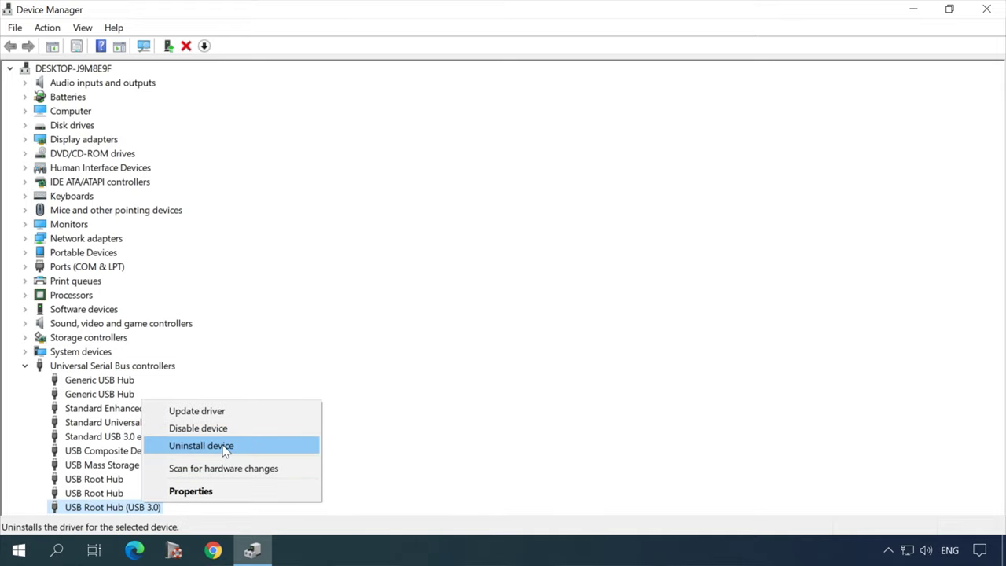
left_click(390, 451)
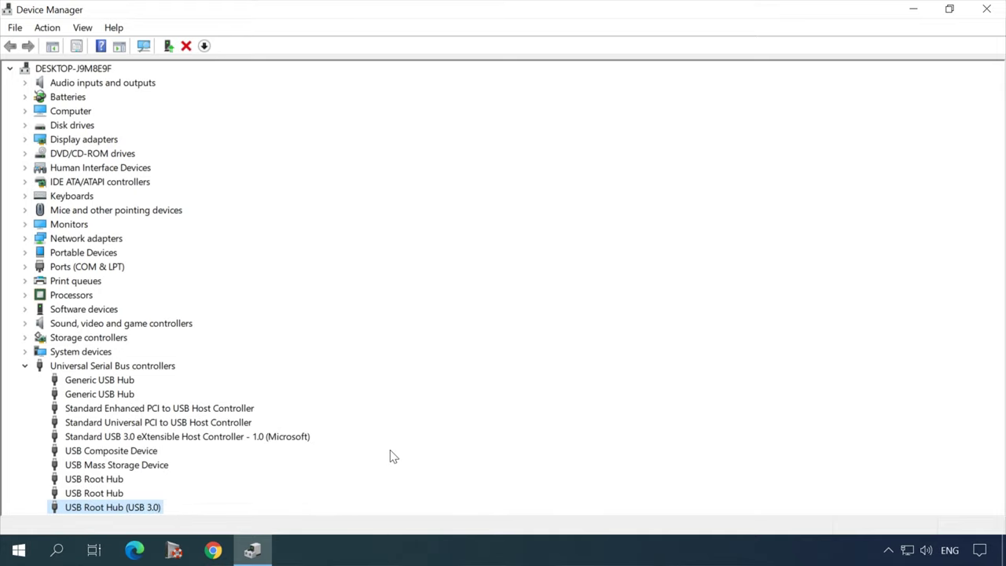
left_click(307, 438)
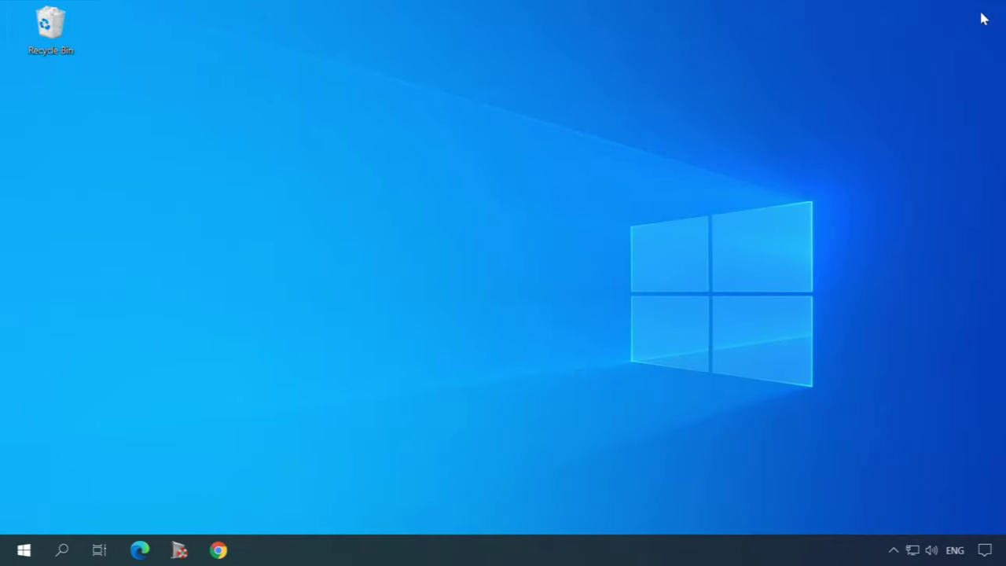
Step: Bring up the Start menu from the desktop
left_click(29, 550)
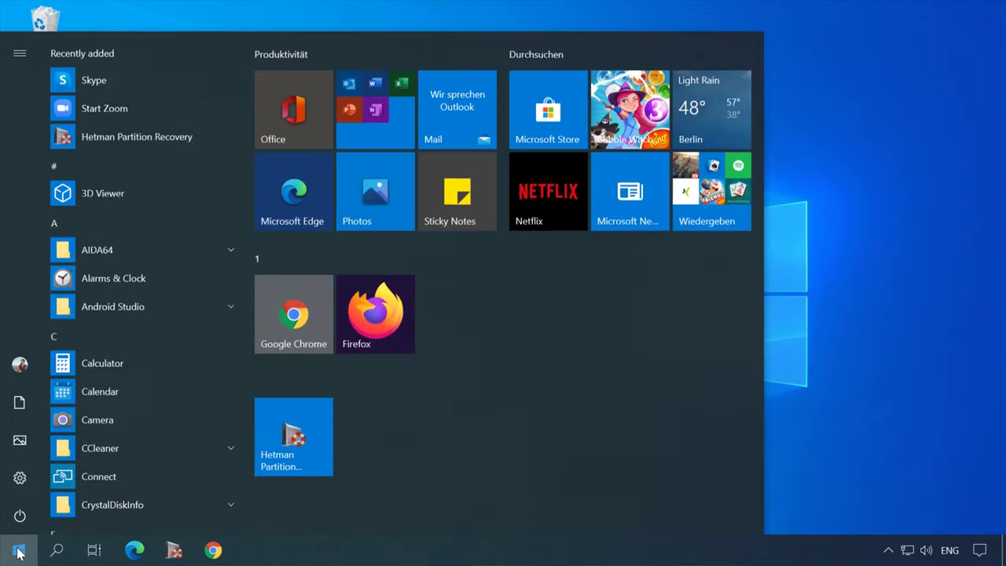
Step: Go via Settings > System > Power & sleep to Power Options and edit the Balanced plan
left_click(21, 479)
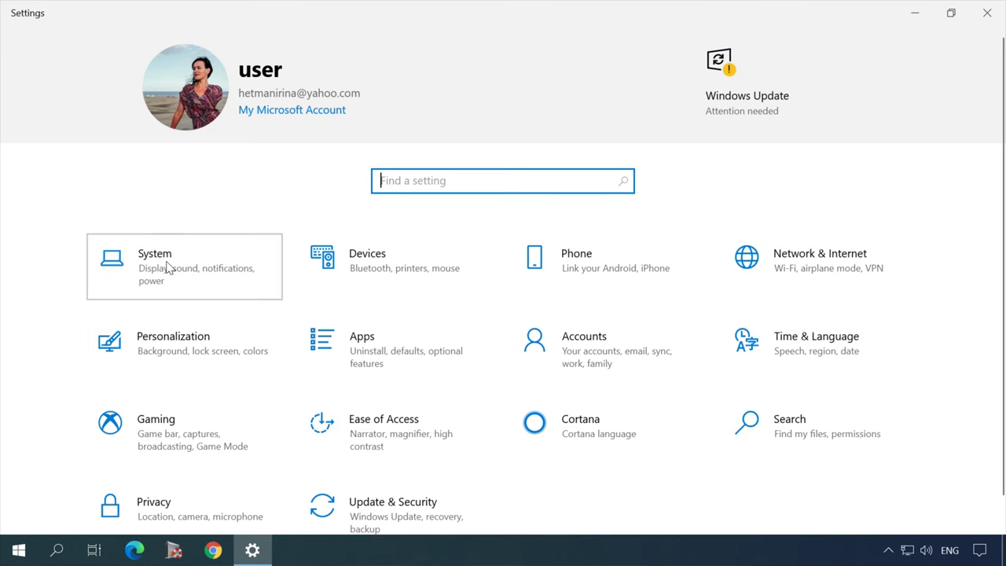
left_click(168, 268)
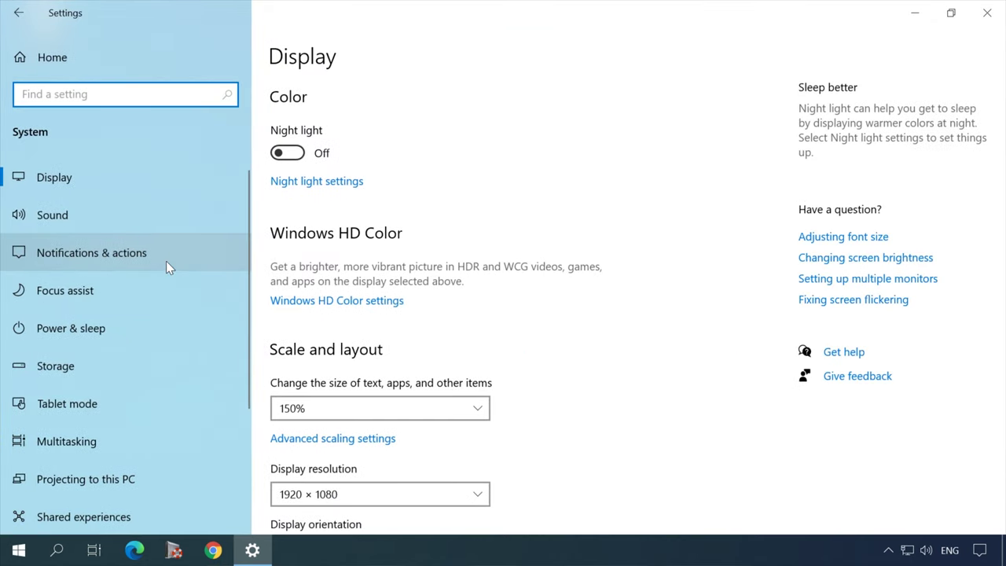
left_click(69, 327)
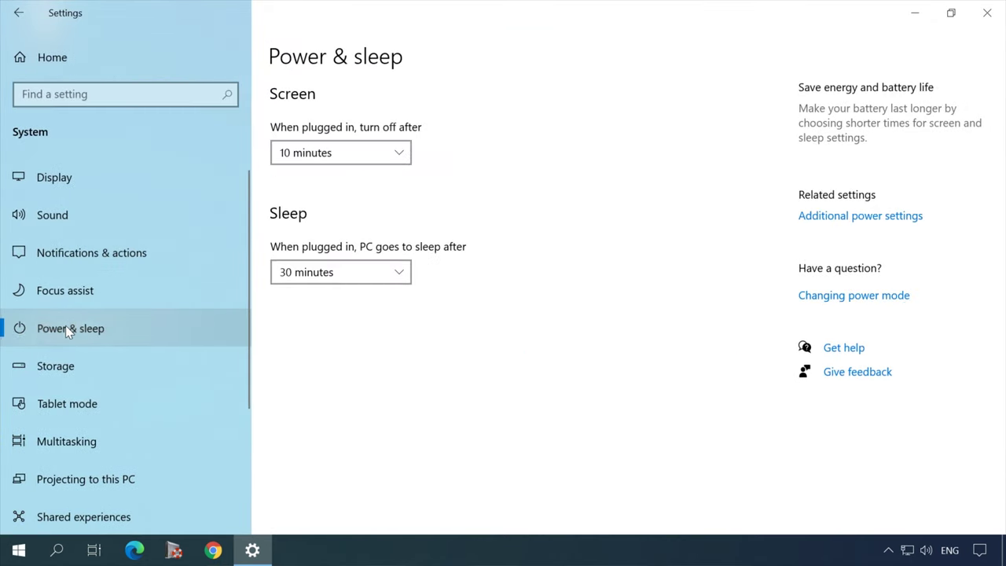
left_click(849, 217)
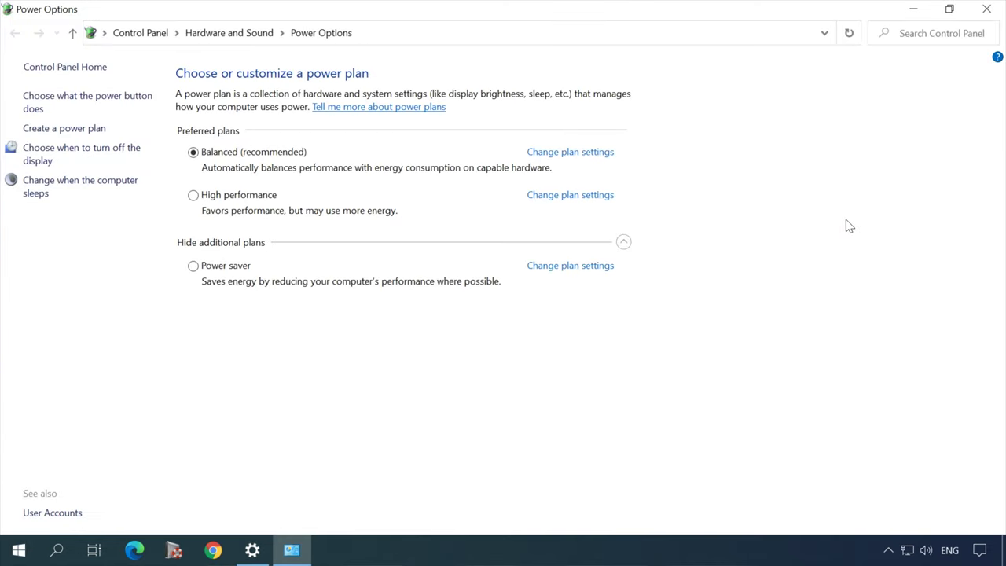
left_click(580, 154)
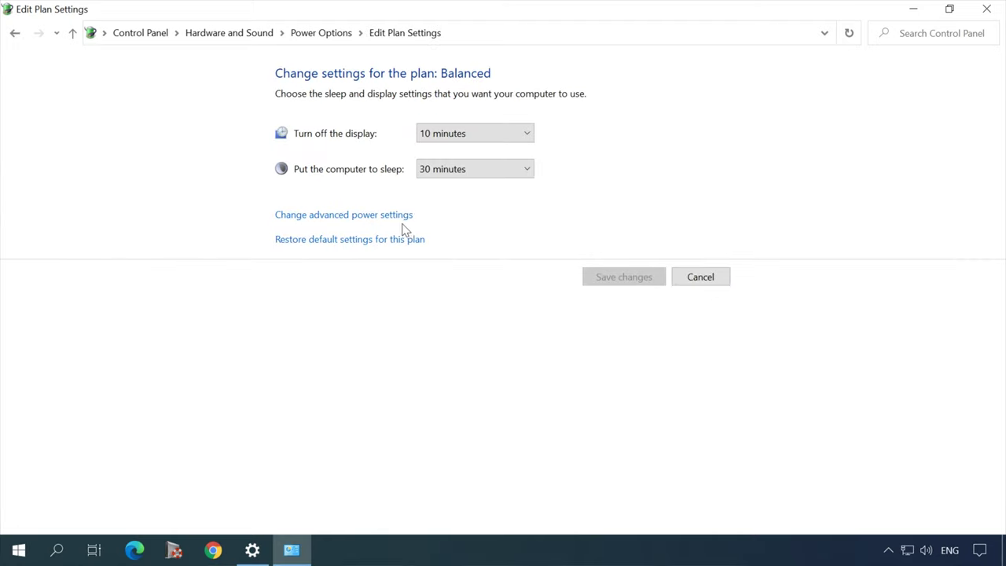
Step: Set USB settings > USB selective suspend setting to Disabled in advanced power settings and confirm with OK
left_click(346, 216)
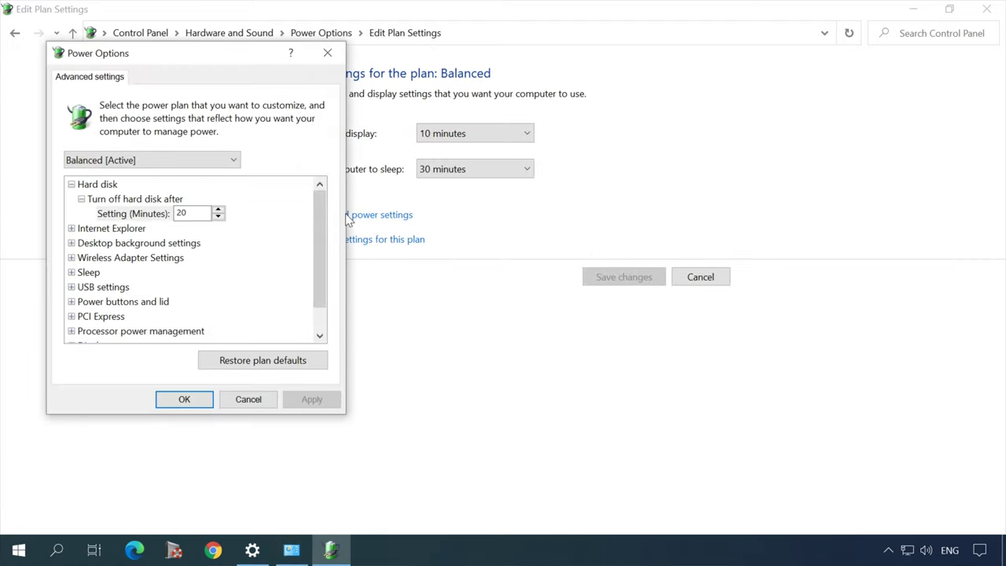
left_click(71, 287)
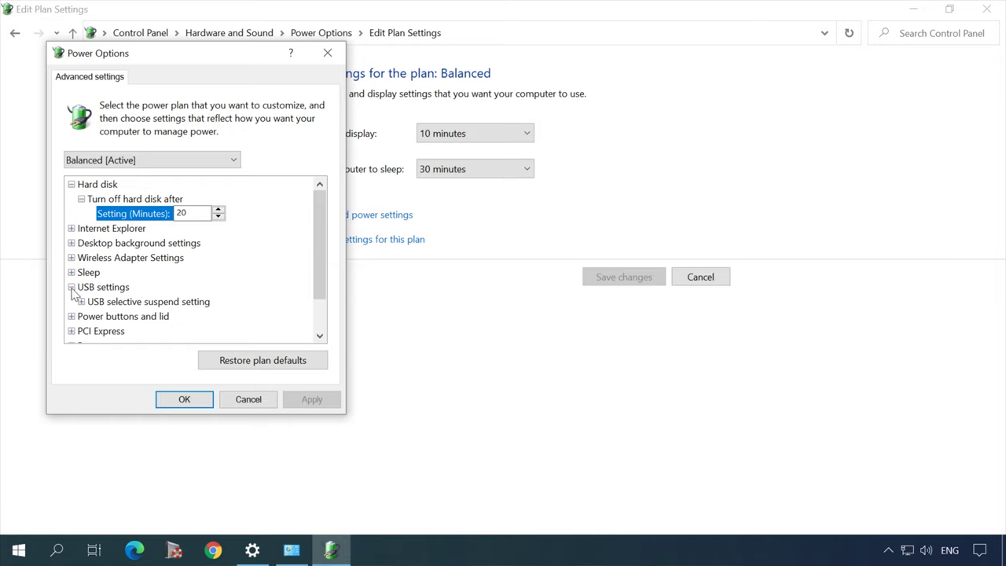
left_click(81, 302)
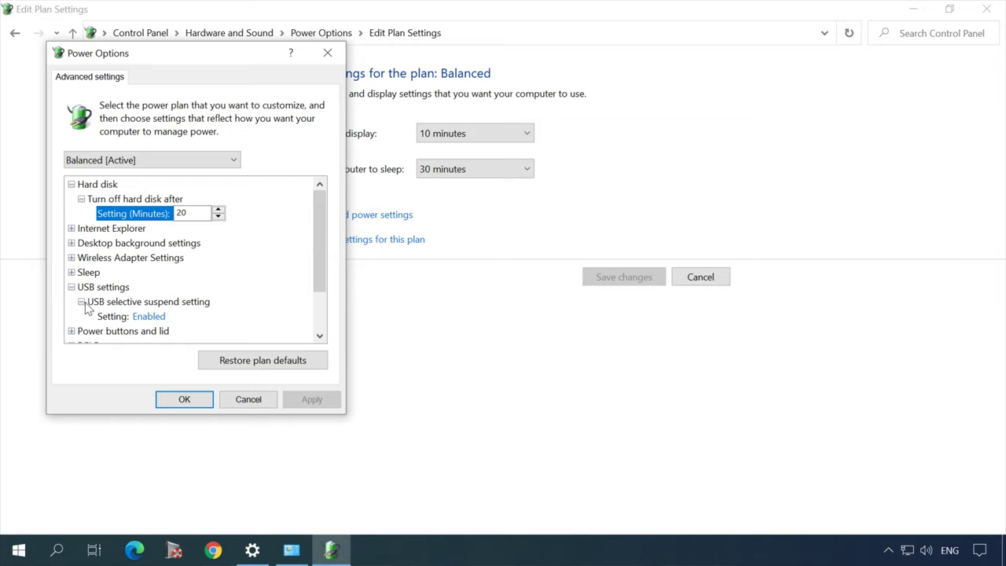
scroll(177, 271, "down", 1)
left_click(150, 273)
left_click(154, 274)
left_click(157, 287)
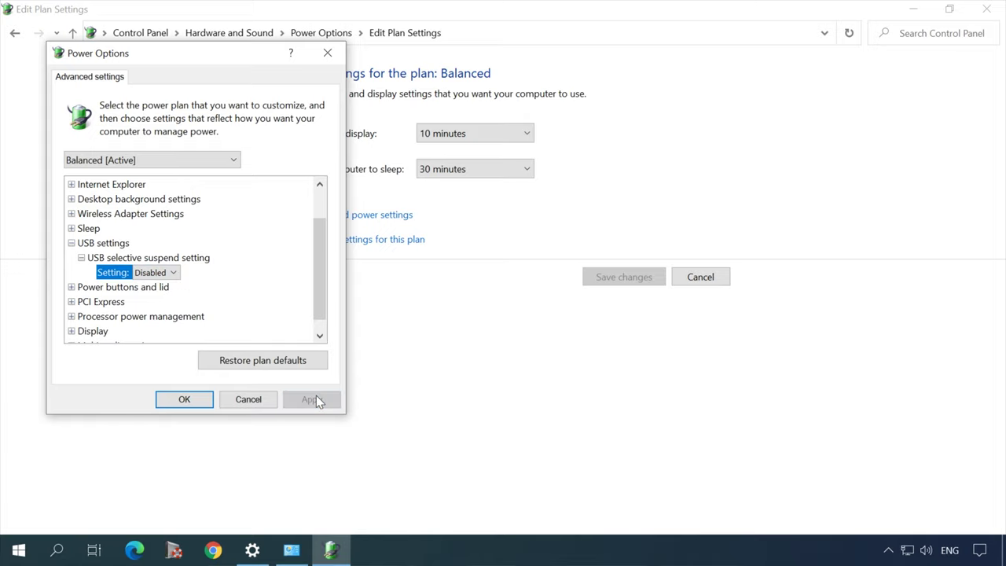
left_click(189, 401)
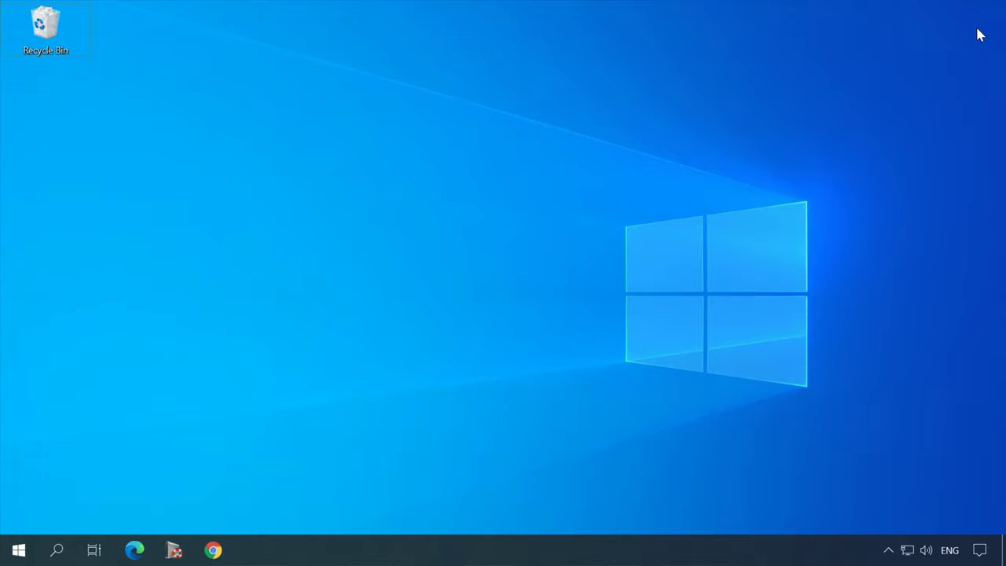
key("super+r")
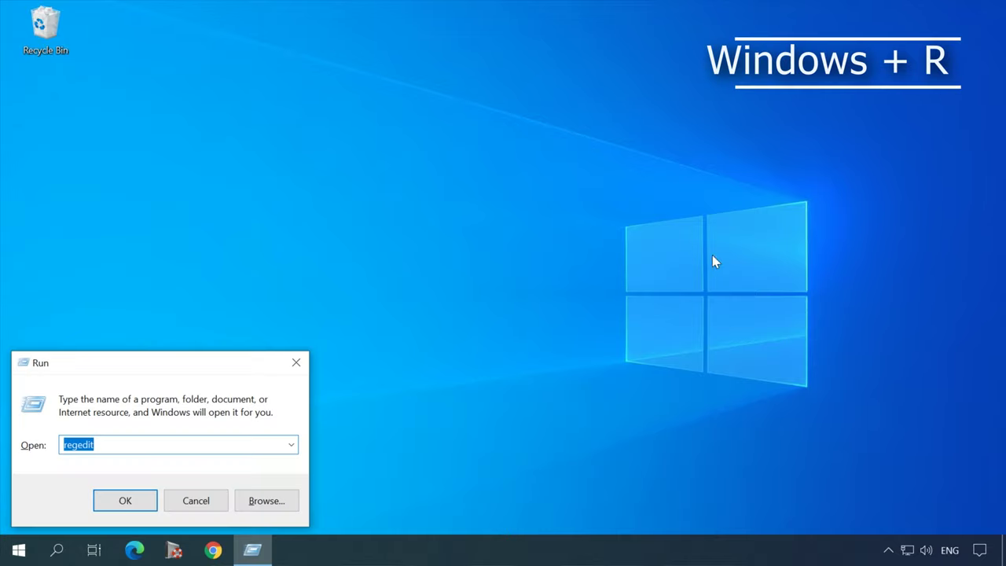
Step: Launch Registry Editor with the regedit command from the Run box
left_click(85, 444)
double_click(97, 445)
left_click(127, 500)
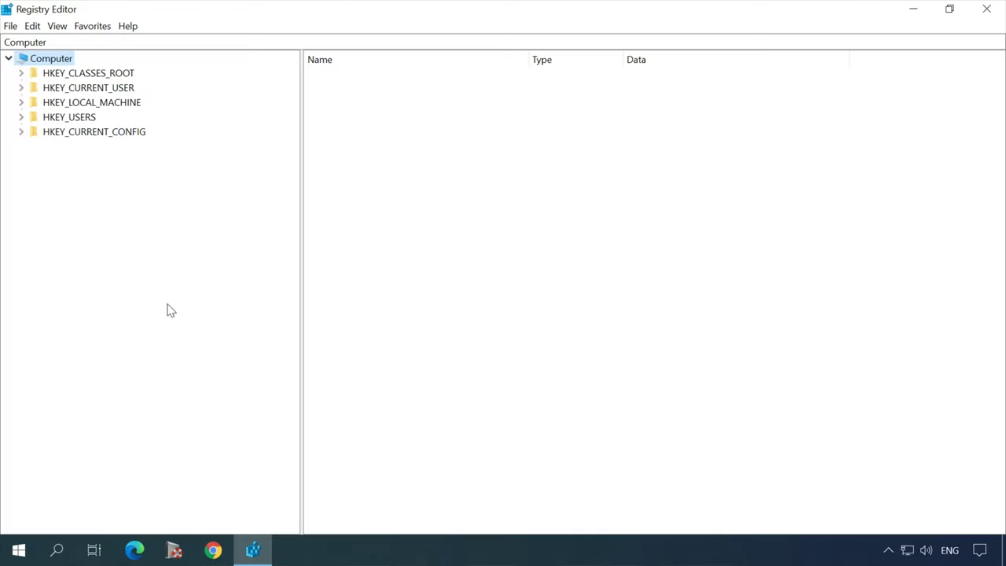
Step: Navigate to HKLM\SYSTEM\CurrentControlSet\Services\USB in the registry key tree
left_click(209, 41)
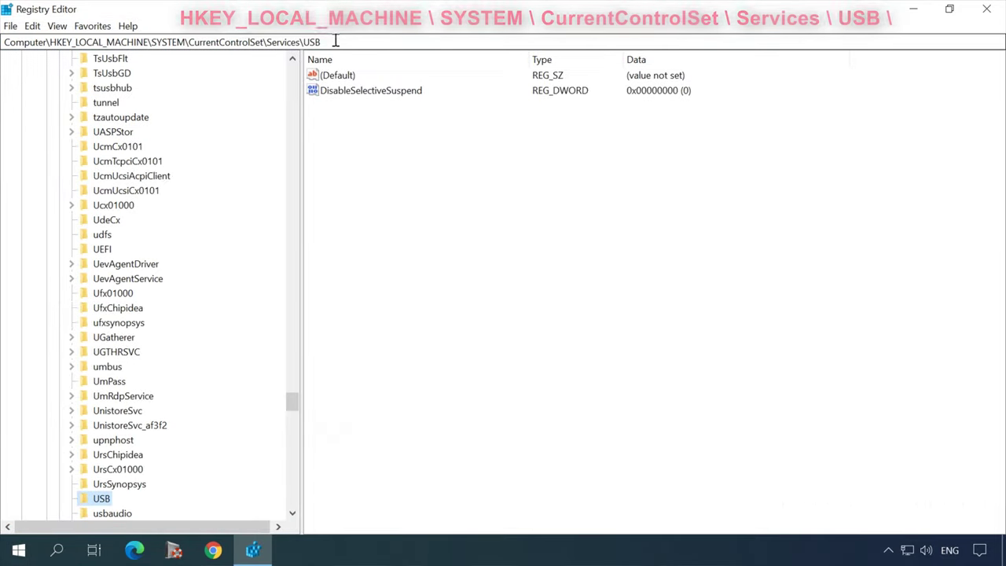
left_click_drag(335, 42, 7, 30)
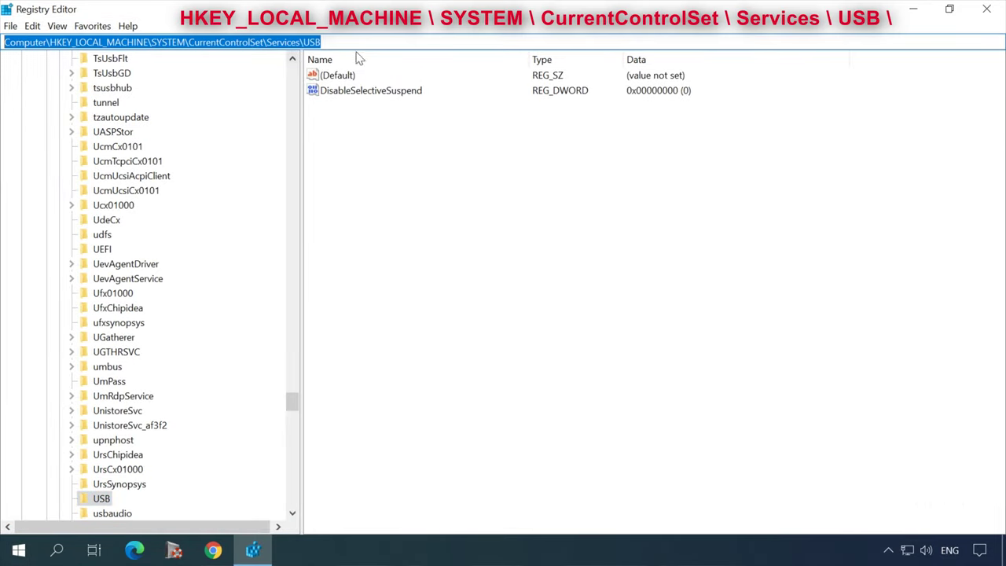
scroll(191, 265, "down", 5)
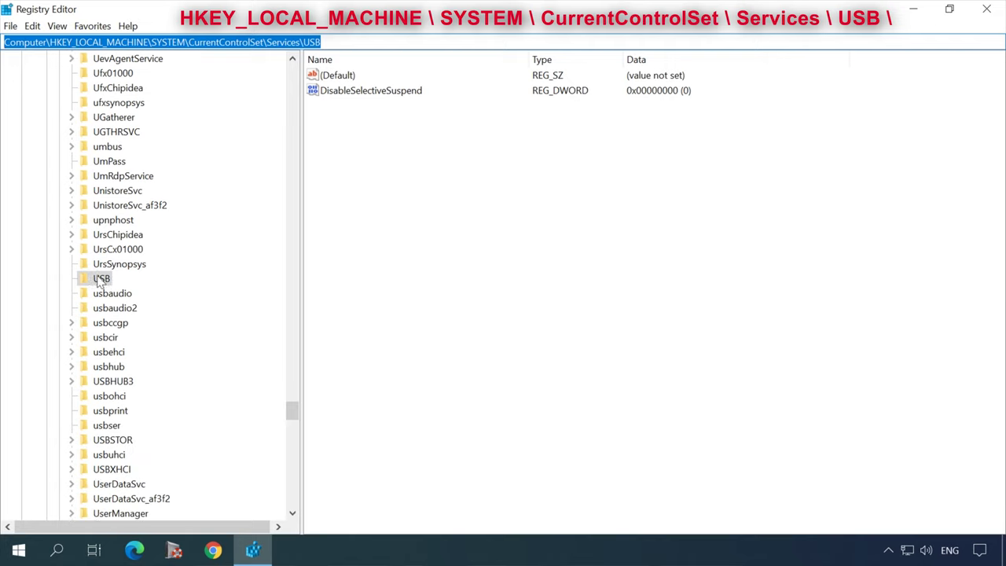
left_click(101, 279)
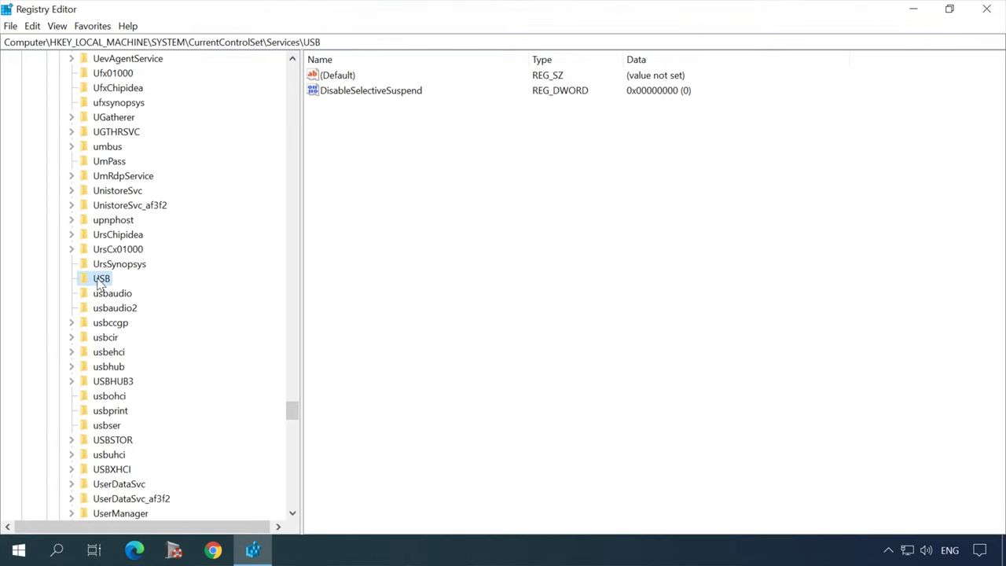
scroll(126, 282, "up", 20)
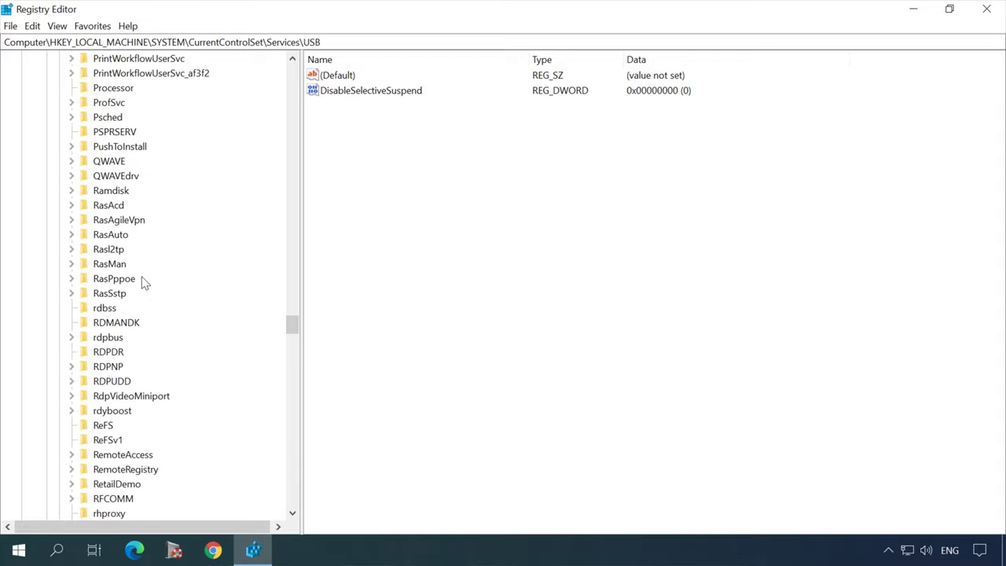
scroll(146, 281, "up", 20)
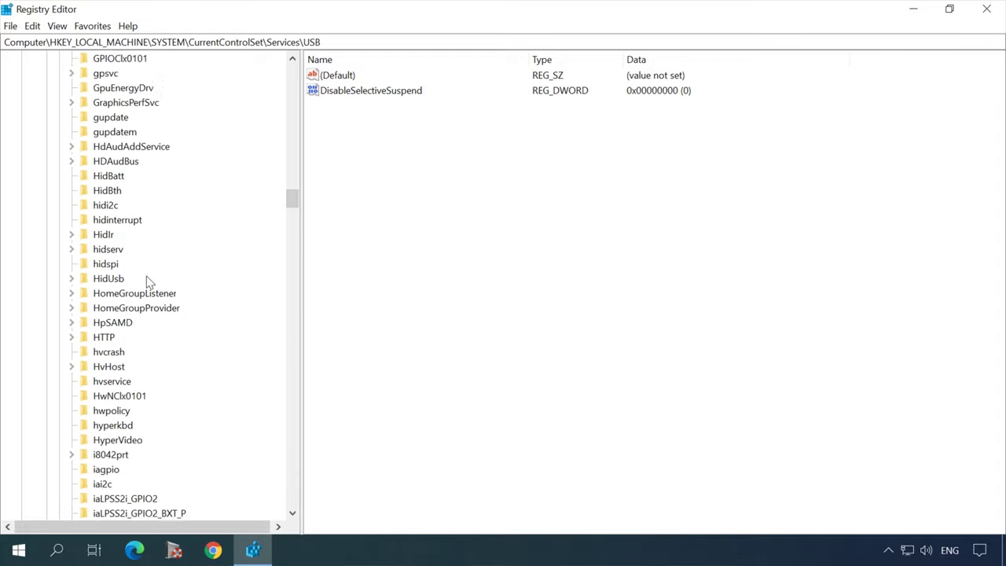
scroll(151, 282, "up", 20)
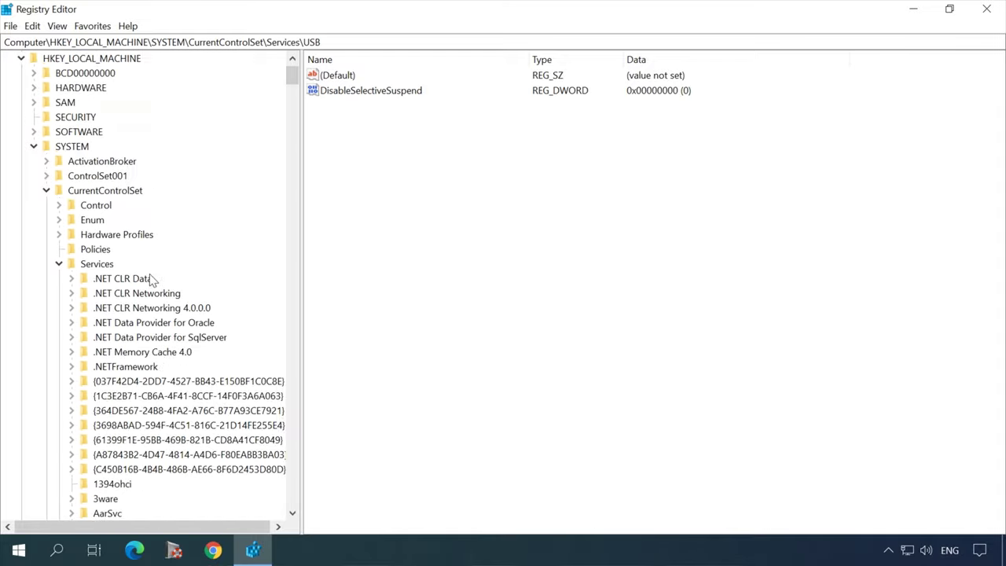
left_click(108, 270)
right_click(110, 269)
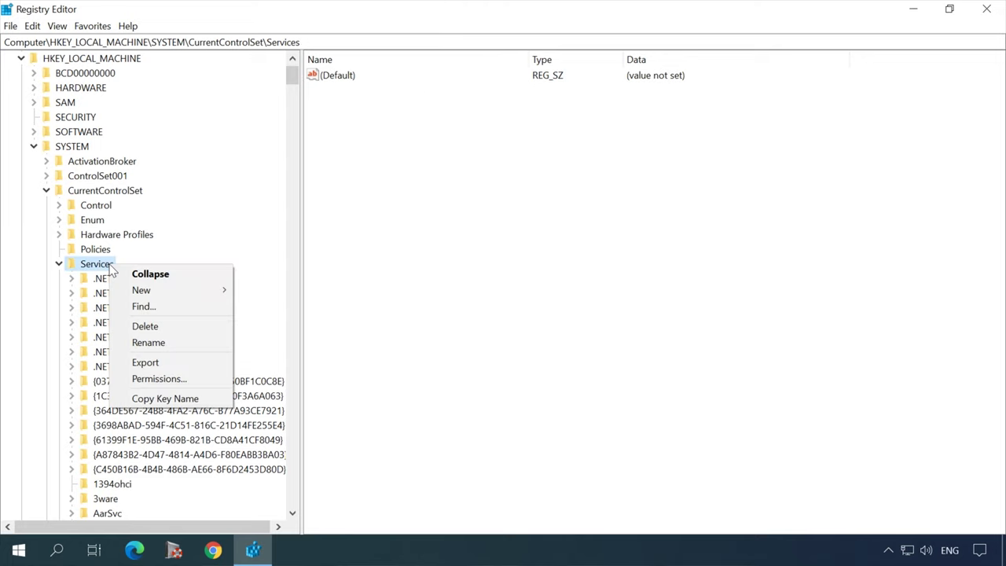
Step: Change the DisableSelectiveSuspend value data to 1 and save it
mouse_move(144, 291)
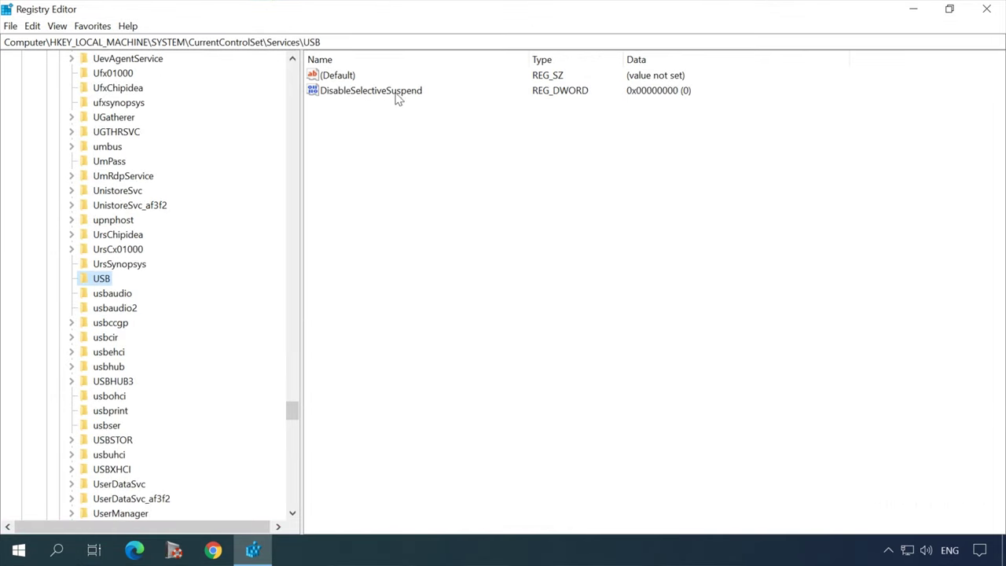
left_click(393, 93)
right_click(364, 94)
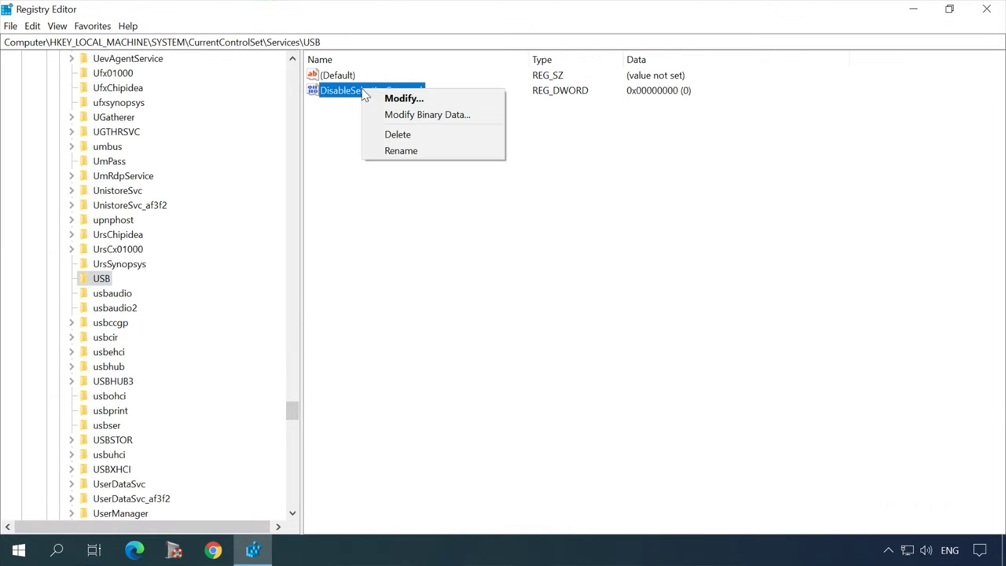
left_click(338, 109)
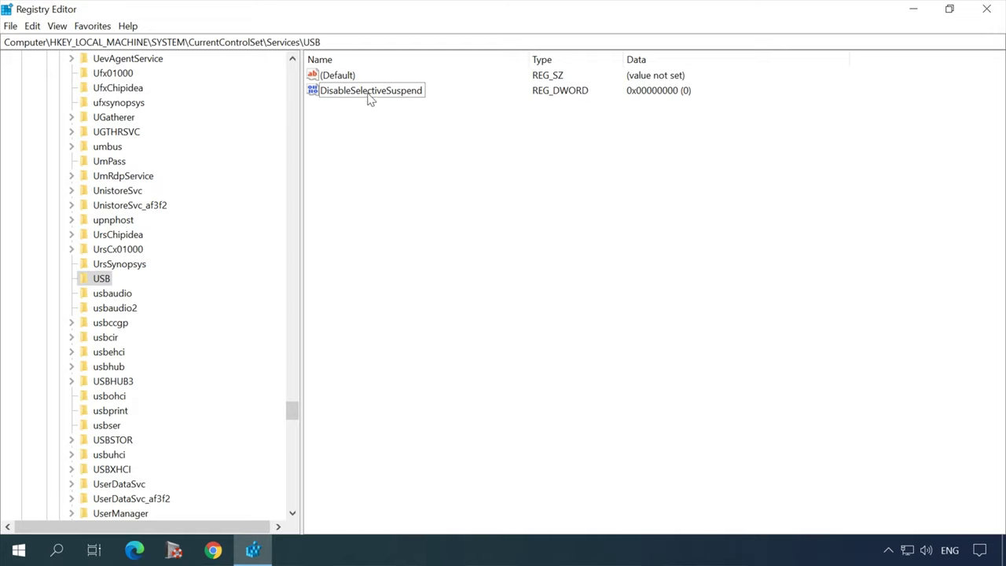
left_click(370, 93)
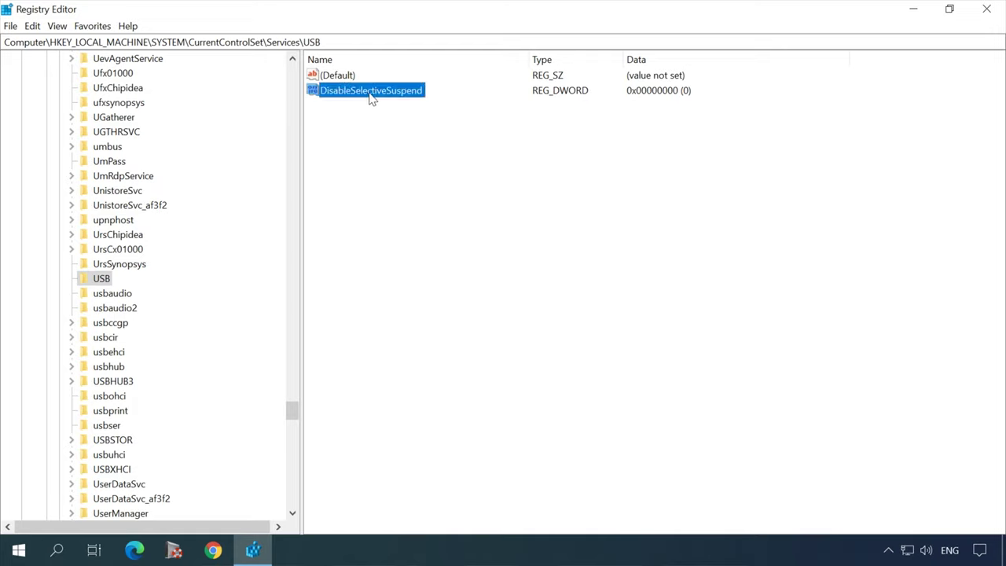
double_click(372, 93)
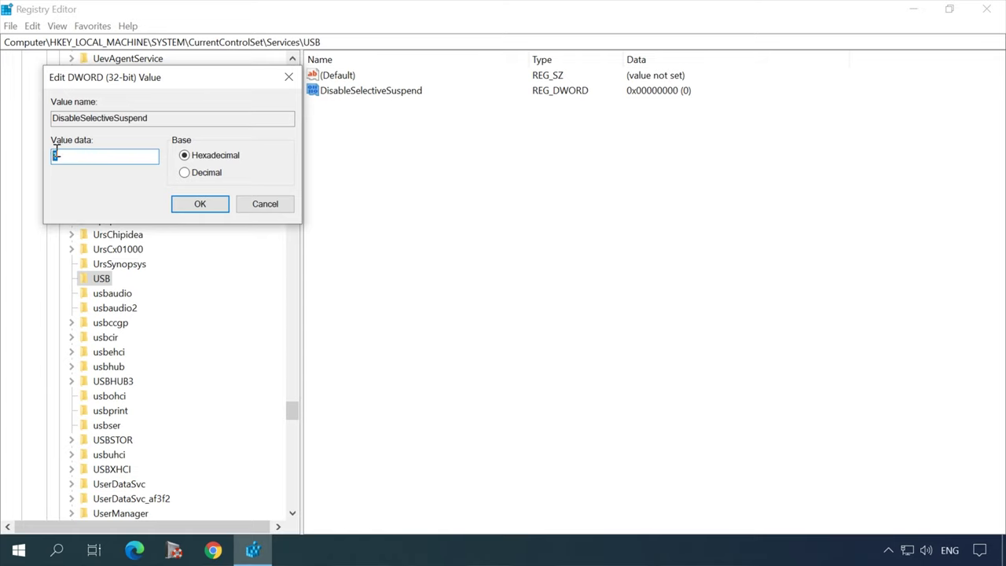
left_click(199, 203)
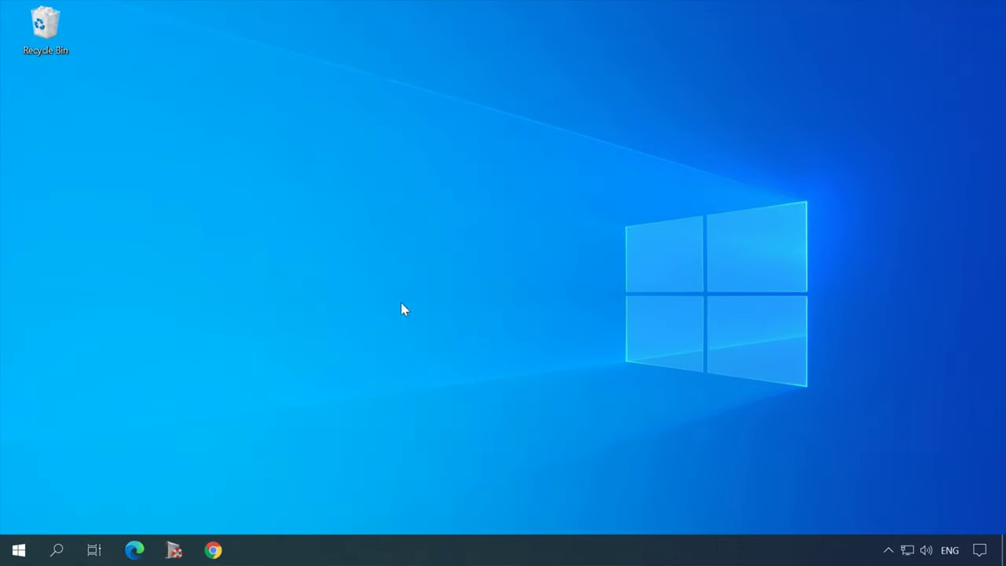
Step: Open Disk Management full screen with the disk layout enlarged to show all disks
right_click(17, 549)
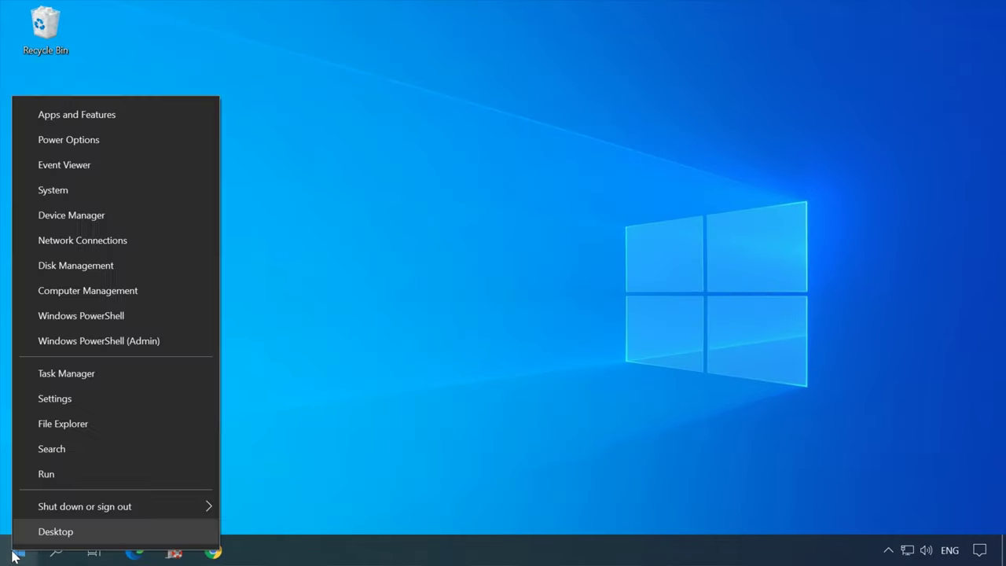
left_click(107, 266)
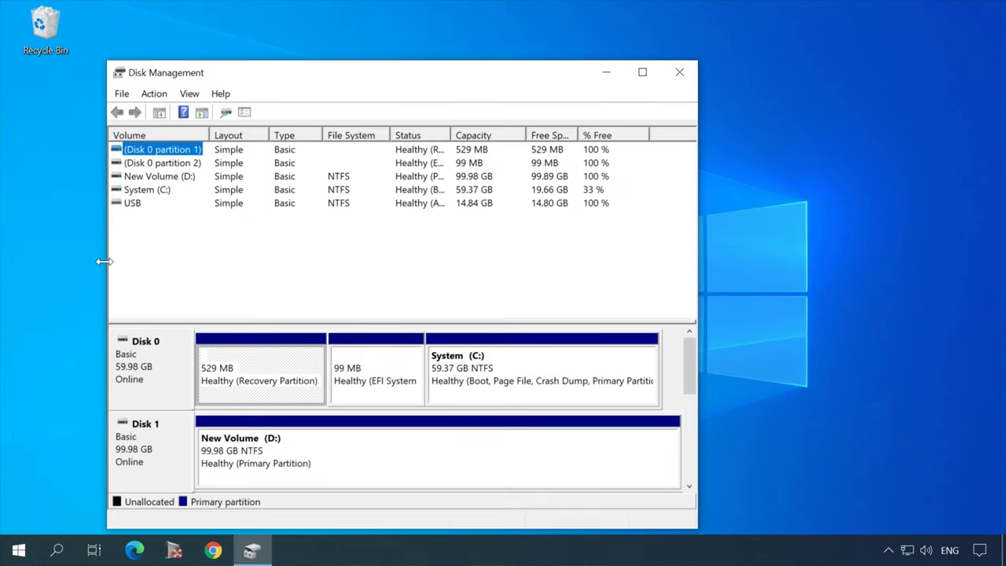
left_click(642, 72)
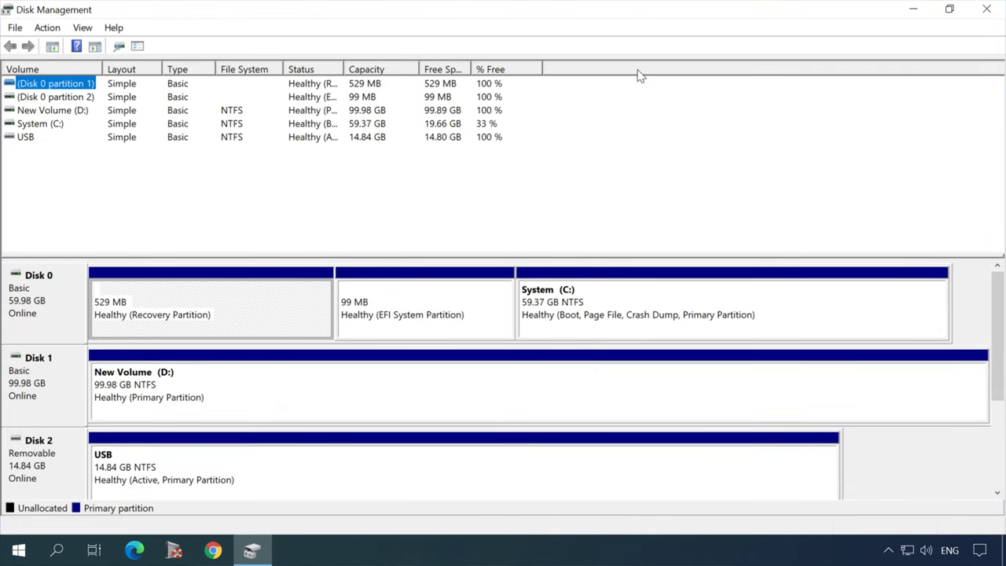
left_click(25, 138)
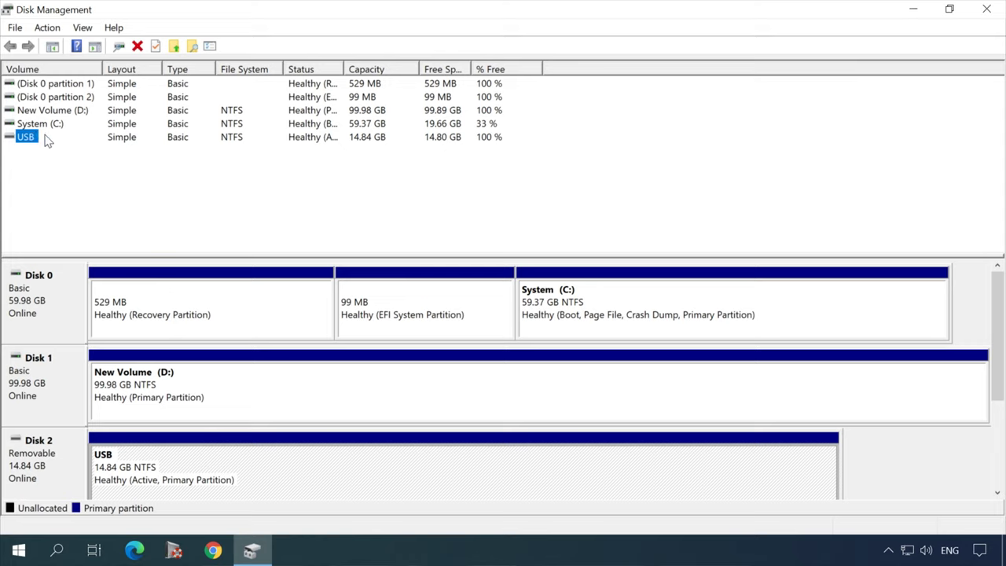
left_click_drag(186, 256, 186, 206)
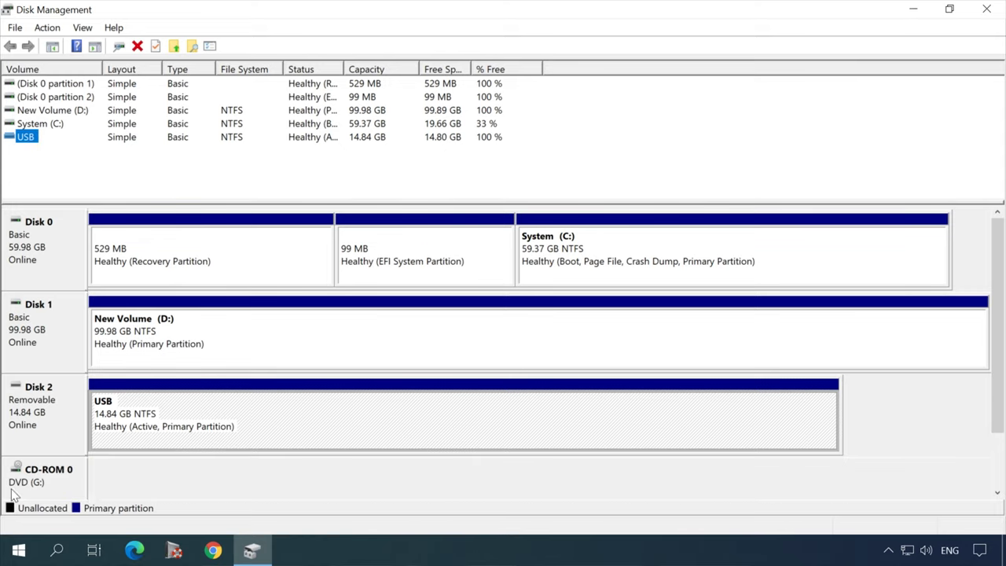
Step: Add drive letter E to the USB partition on Disk 2, then view This PC's drives
right_click(133, 418)
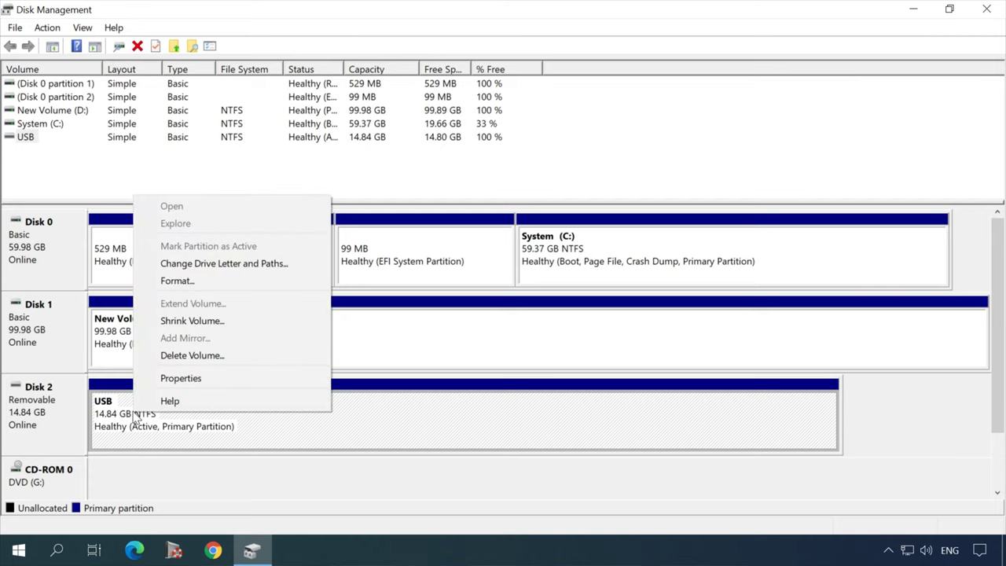
left_click(249, 264)
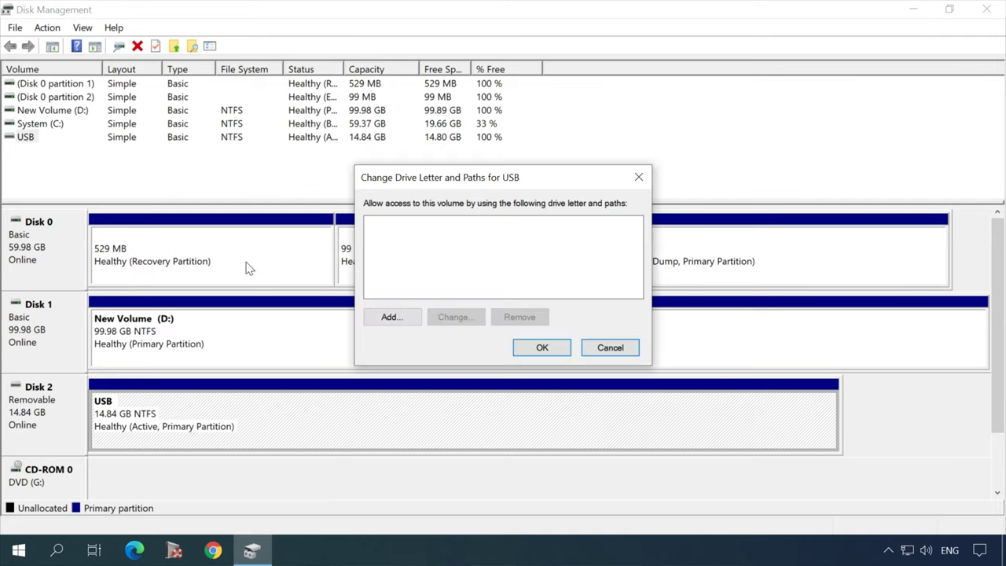
left_click(391, 317)
left_click(555, 319)
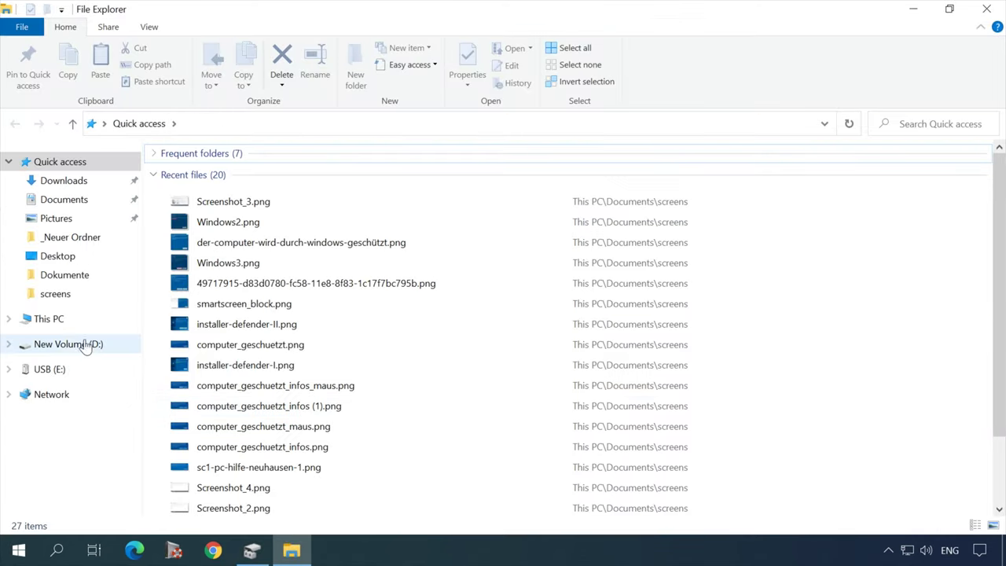
left_click(55, 321)
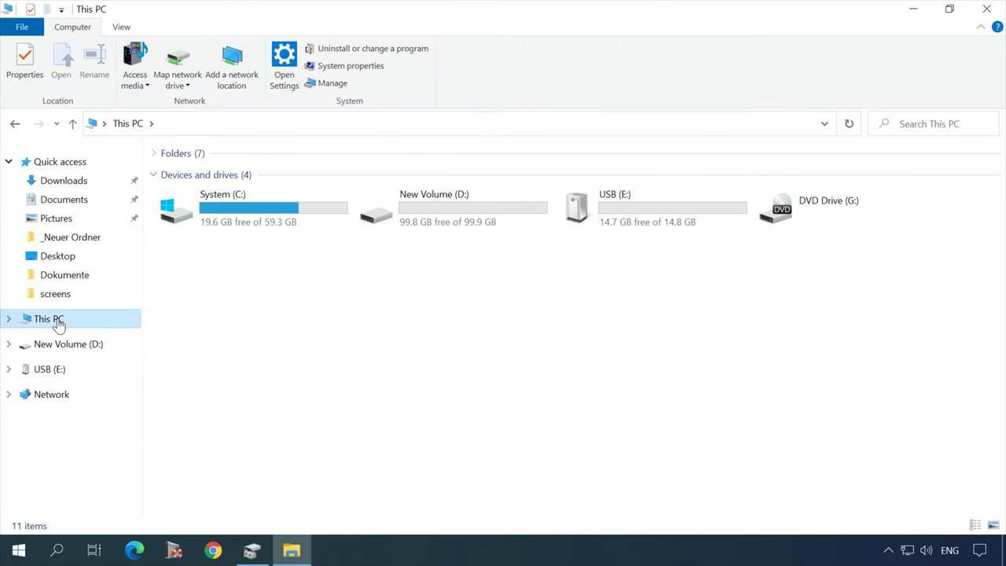
Step: Confirm USB (E:) is listed among This PC's drives by selecting it
left_click(611, 214)
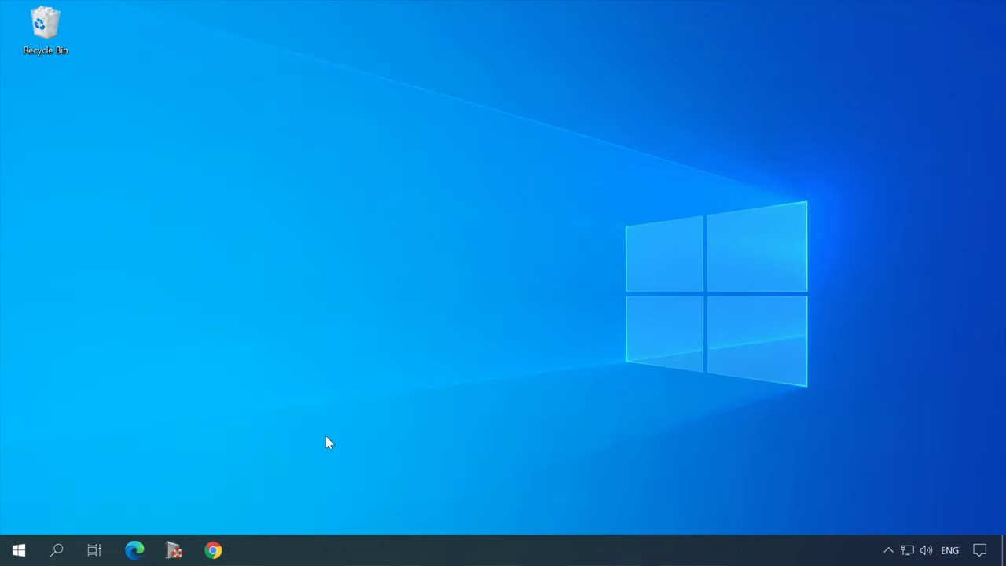
left_click(55, 549)
Step: Launch Services via search and open the Virtual Disk service's properties
type("servi")
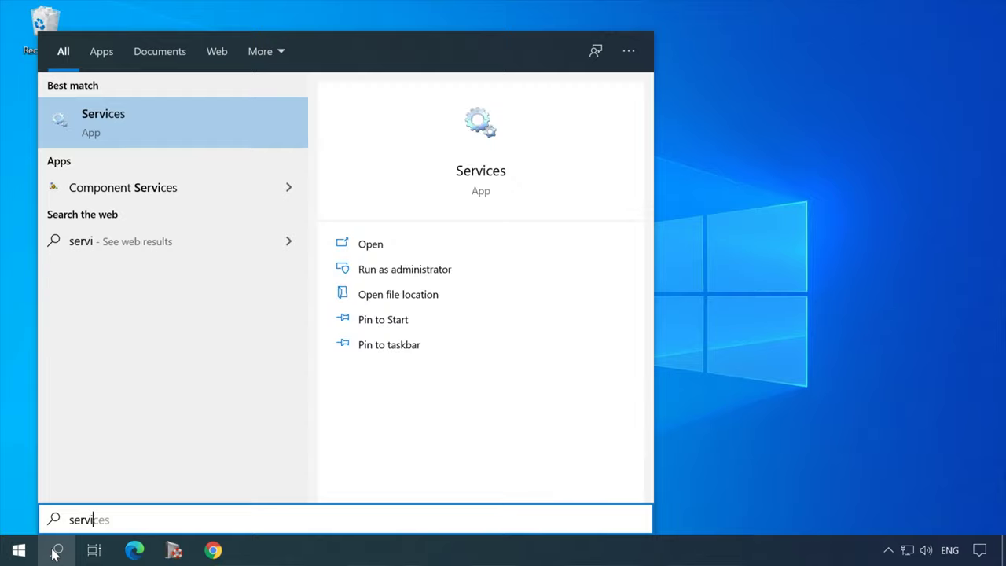
left_click(149, 117)
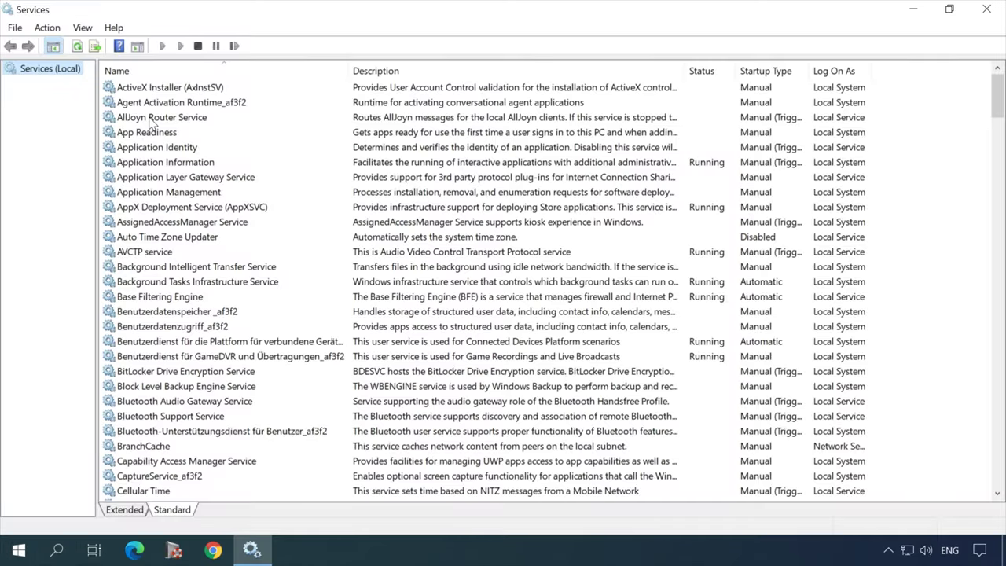
scroll(179, 258, "down", 20)
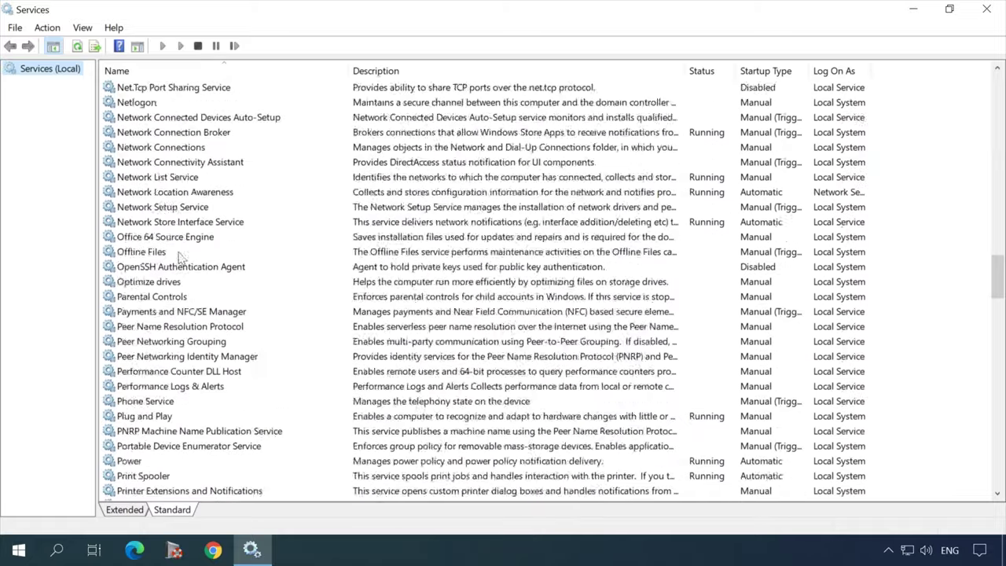
scroll(179, 257, "down", 20)
left_click(152, 209)
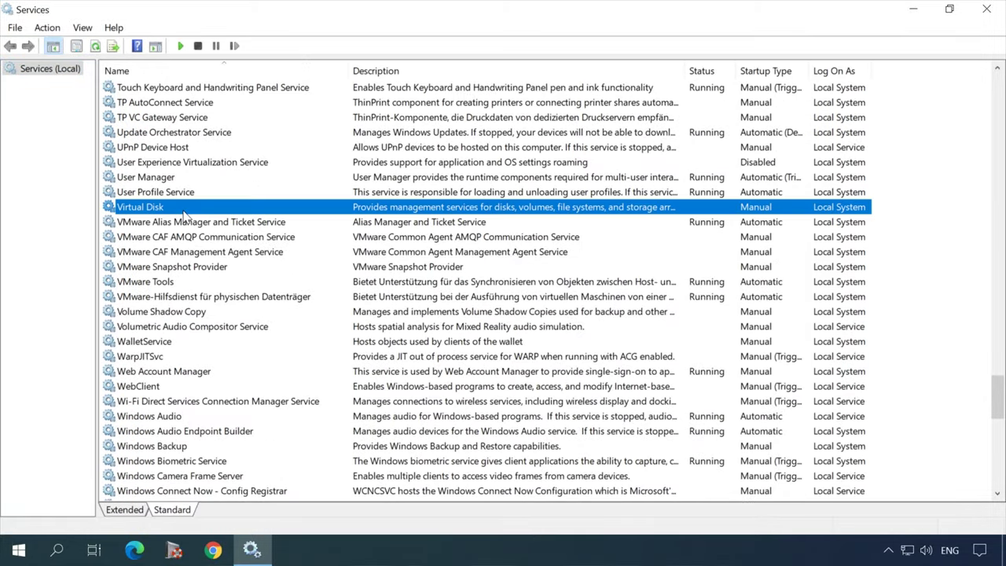
right_click(183, 216)
left_click(236, 360)
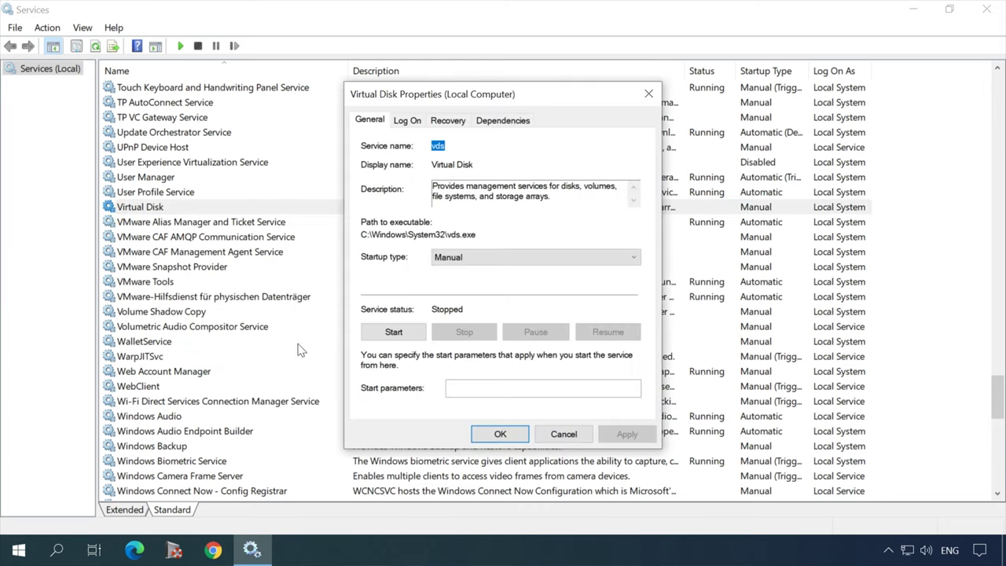
Step: Set Virtual Disk startup type to Automatic, apply, start the service, and close with OK
left_click(442, 258)
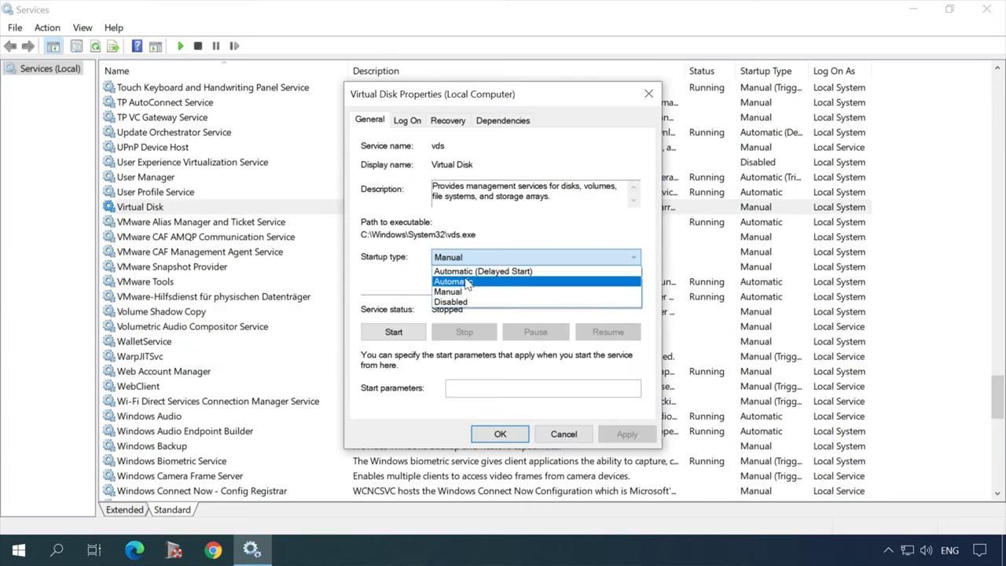
left_click(469, 281)
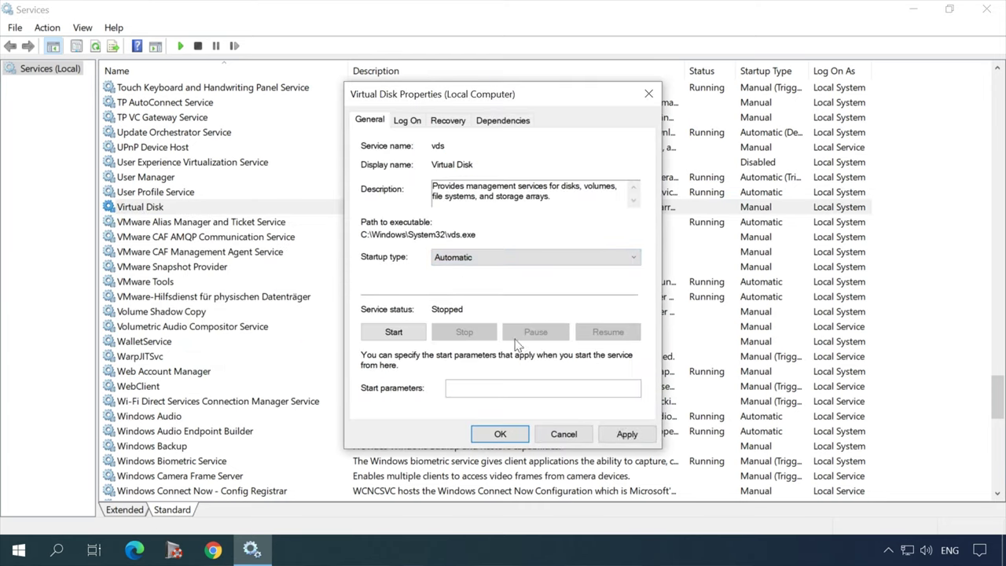
left_click(622, 436)
left_click(397, 332)
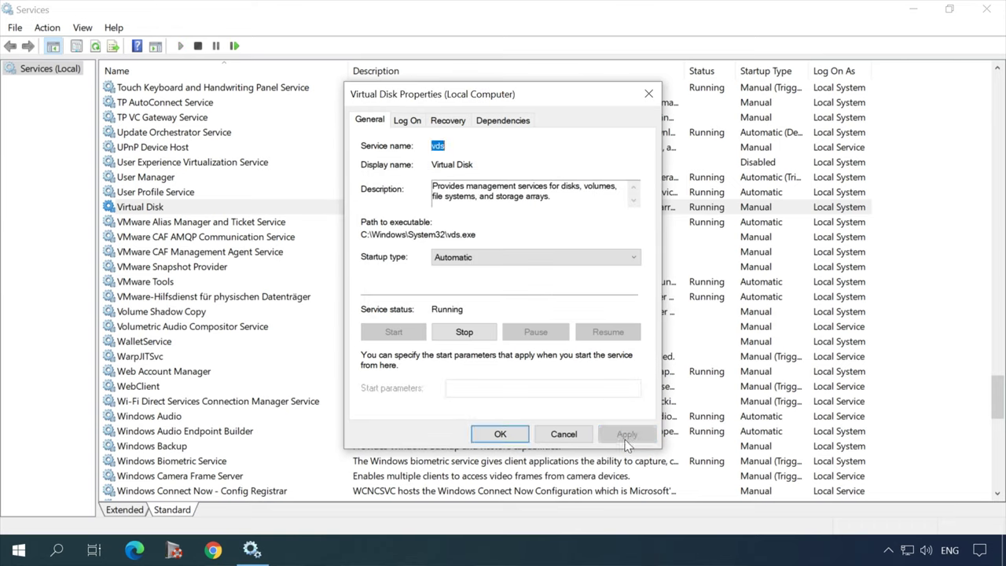
left_click(497, 437)
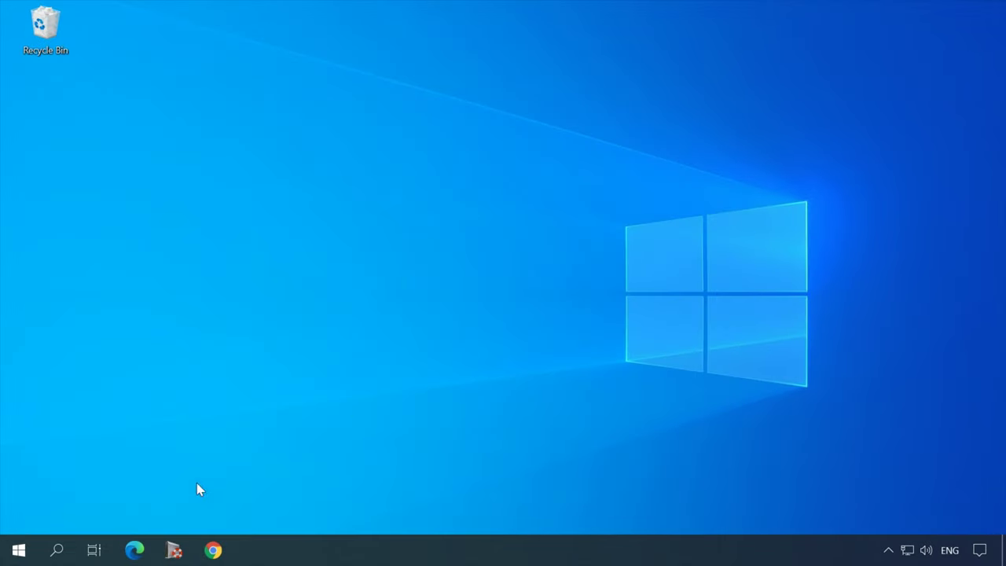
Step: Open Command Prompt as administrator and start diskpart
left_click(59, 552)
type("cmd")
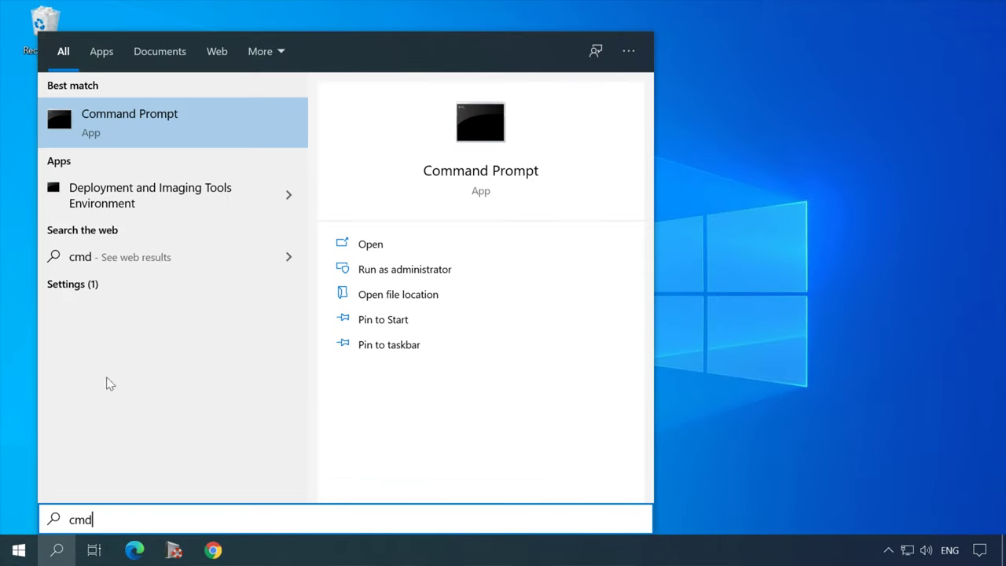
key("Return")
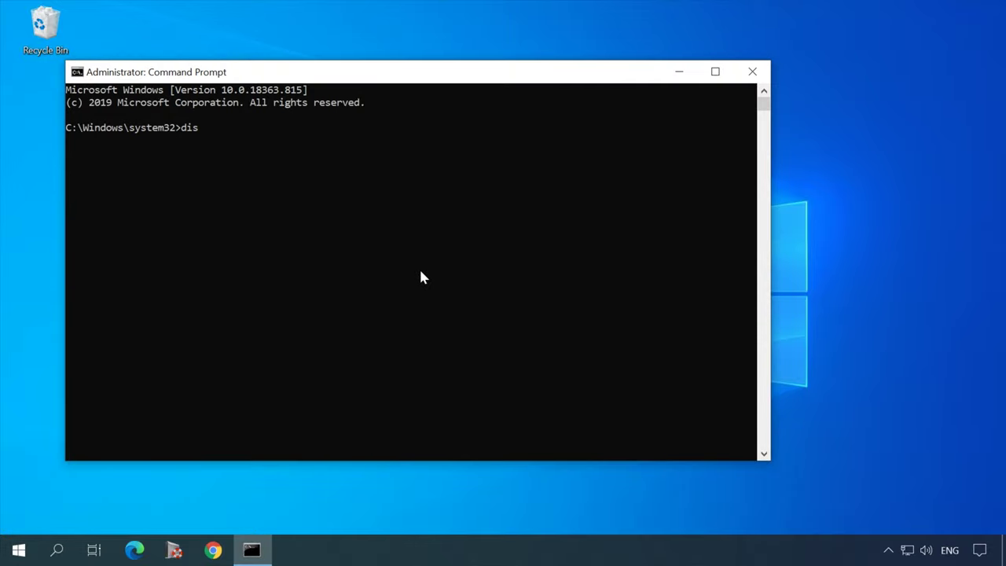
type("diskpart")
key("Return")
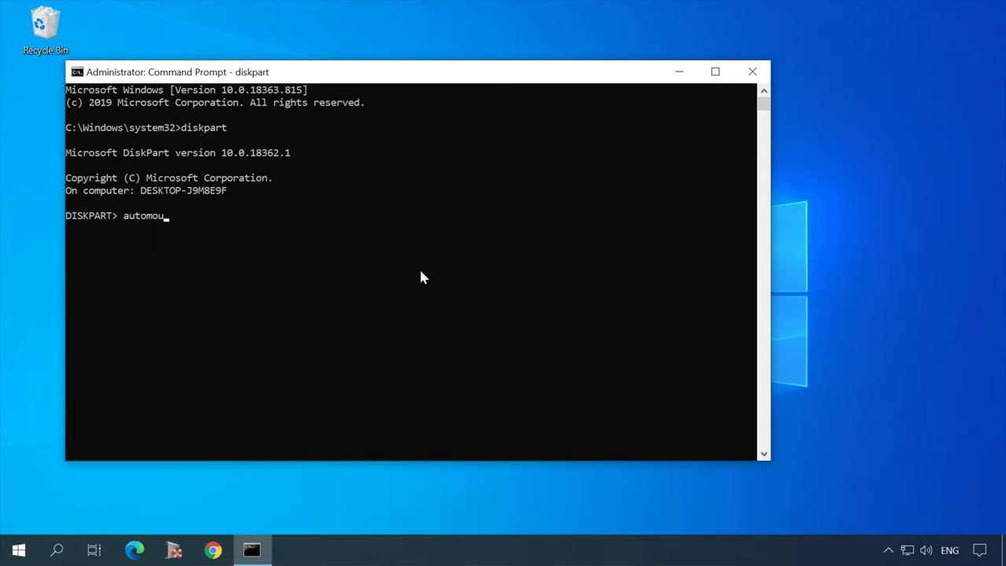
Step: Run automount and automount enable in diskpart, then select USB (E:) in This PC
type("automount")
key("Return")
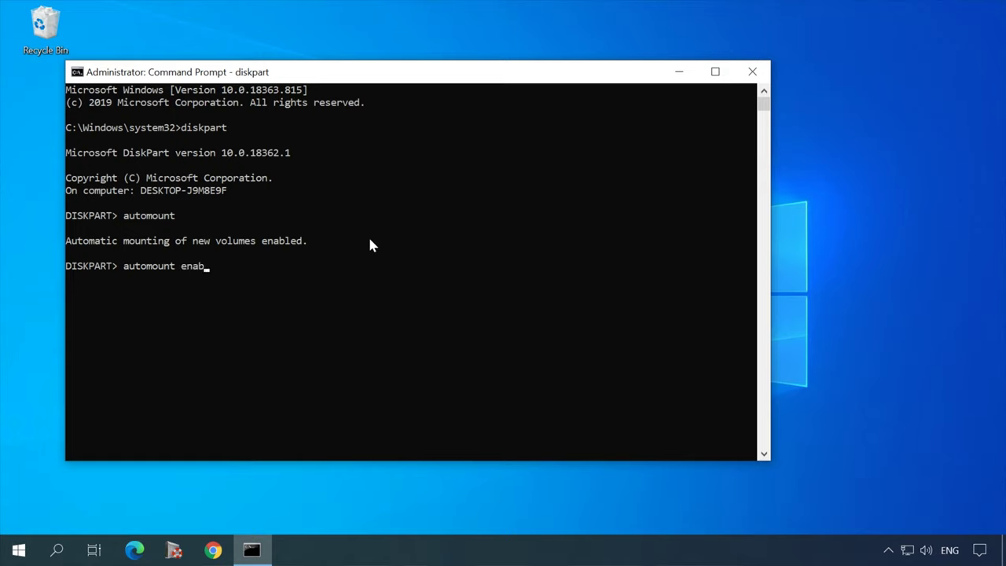
type("le")
key("Return")
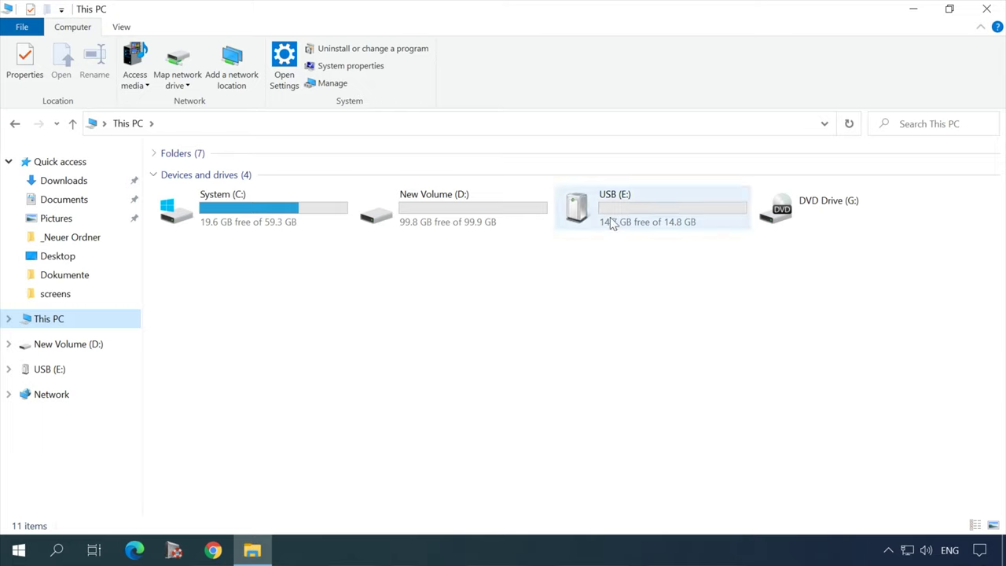
left_click(607, 221)
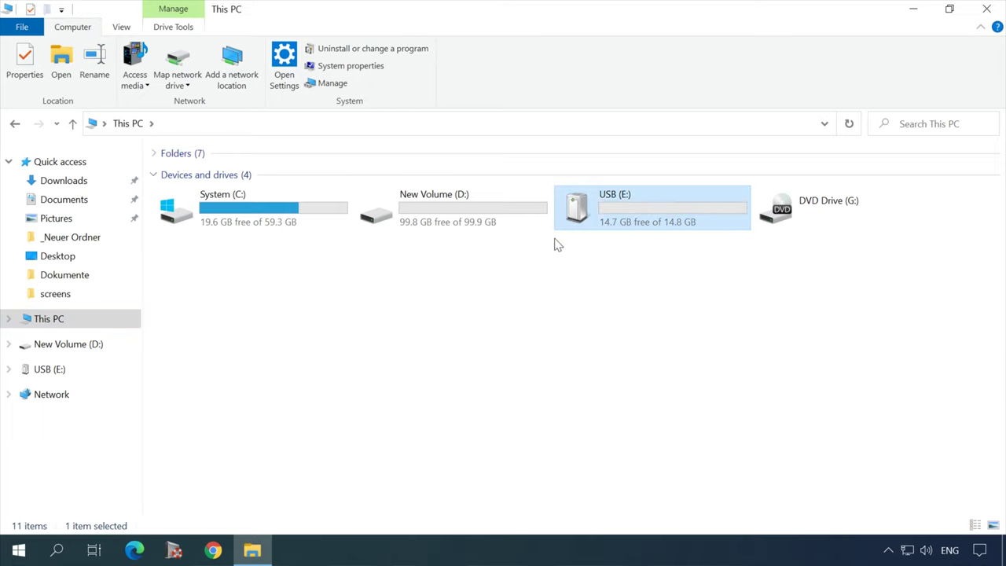